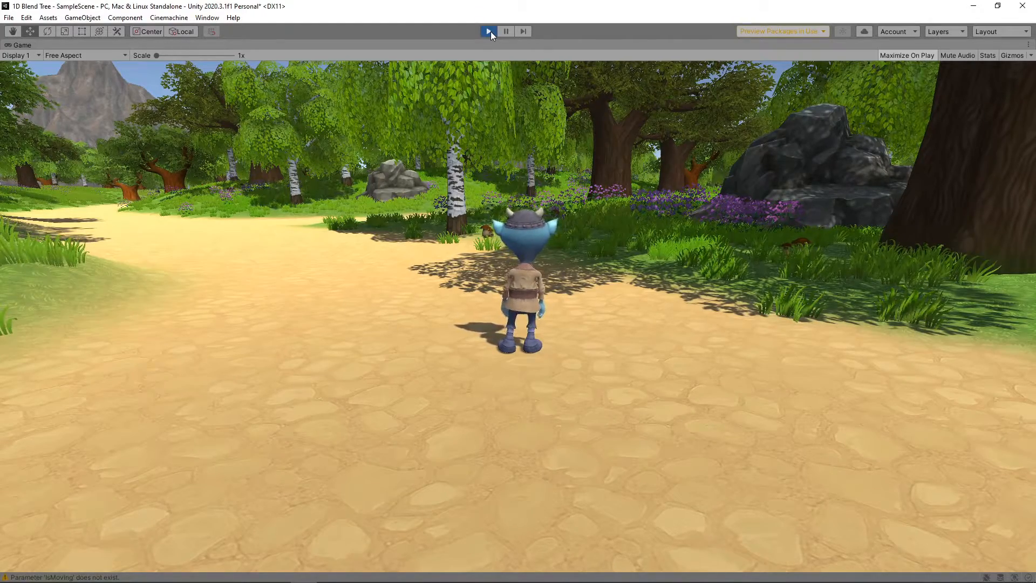
Step: Move the character around the scene in Play mode and stop the game
key("a")
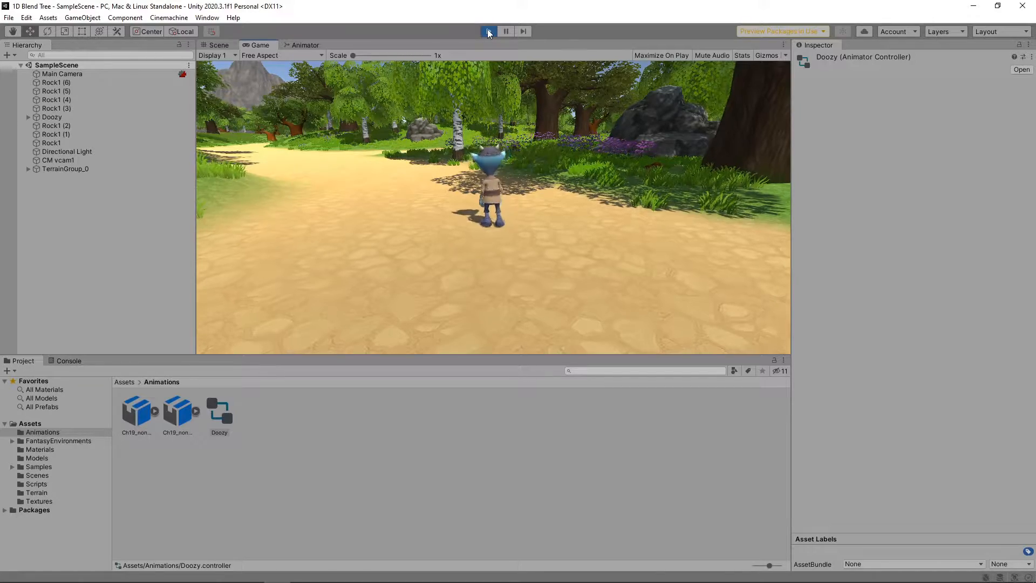
key("w")
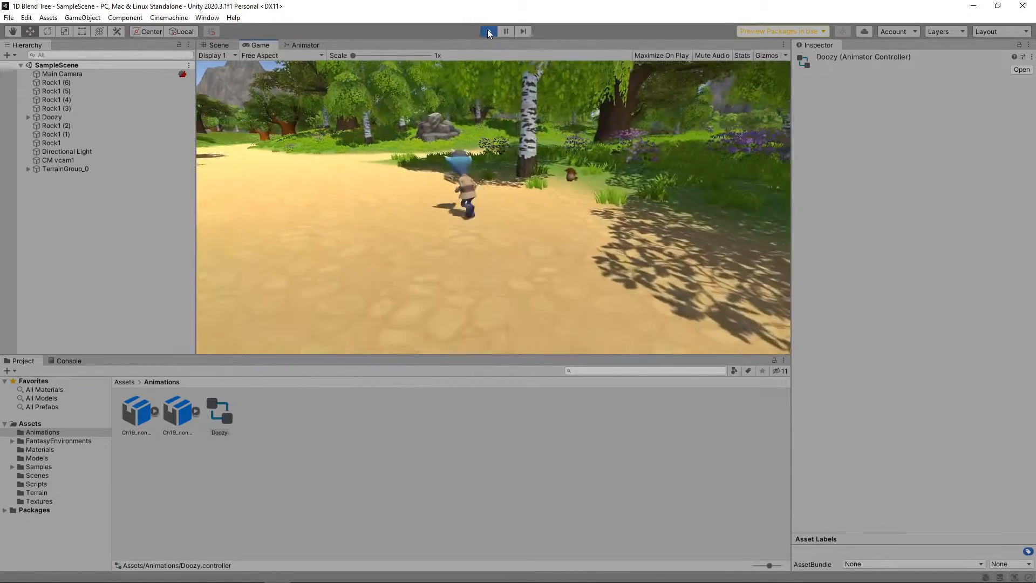
left_click(488, 31)
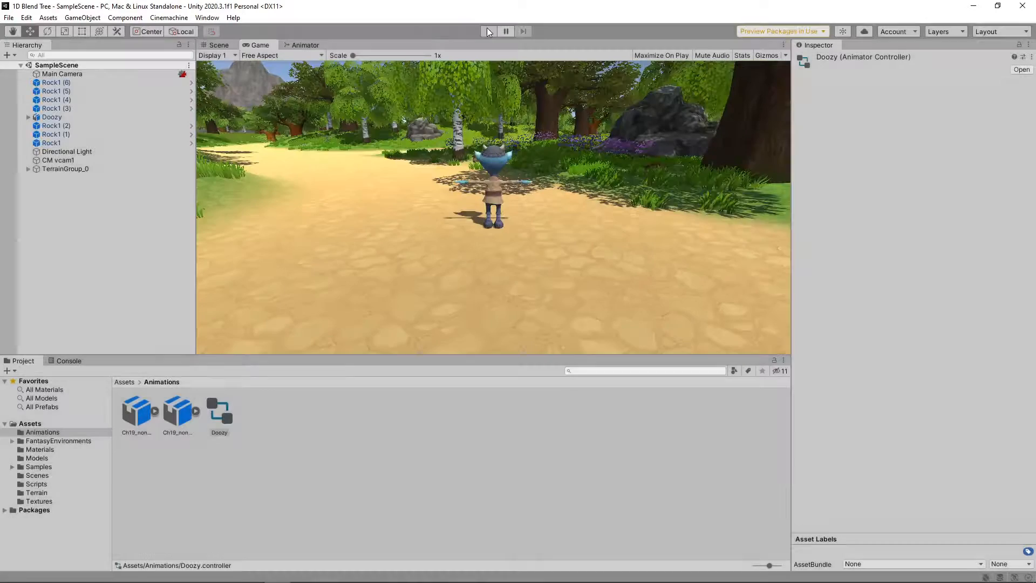
Step: View the Doozy controller's state graph and test the character's switching between idle and running in Play mode
left_click(305, 45)
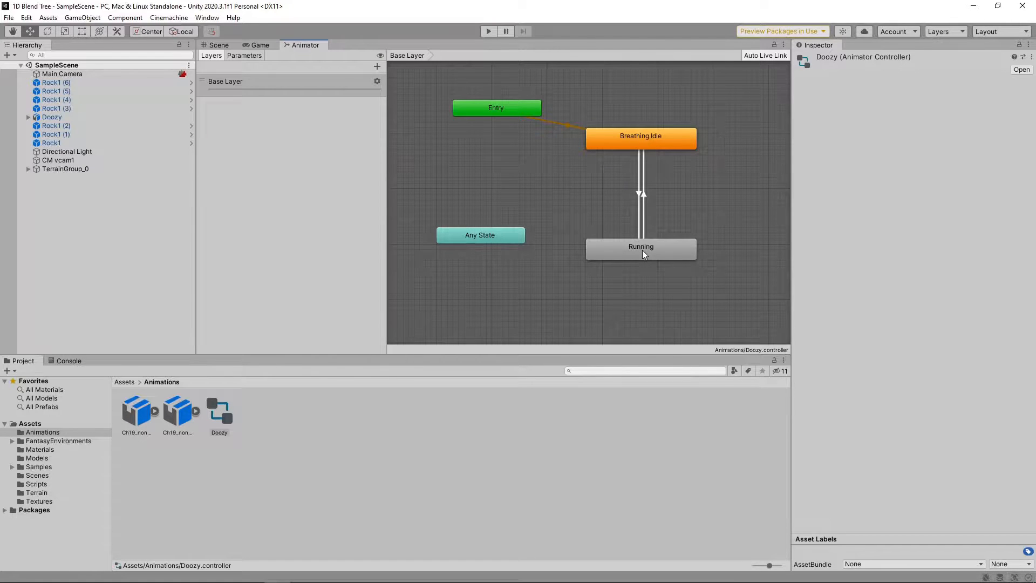
left_click(490, 31)
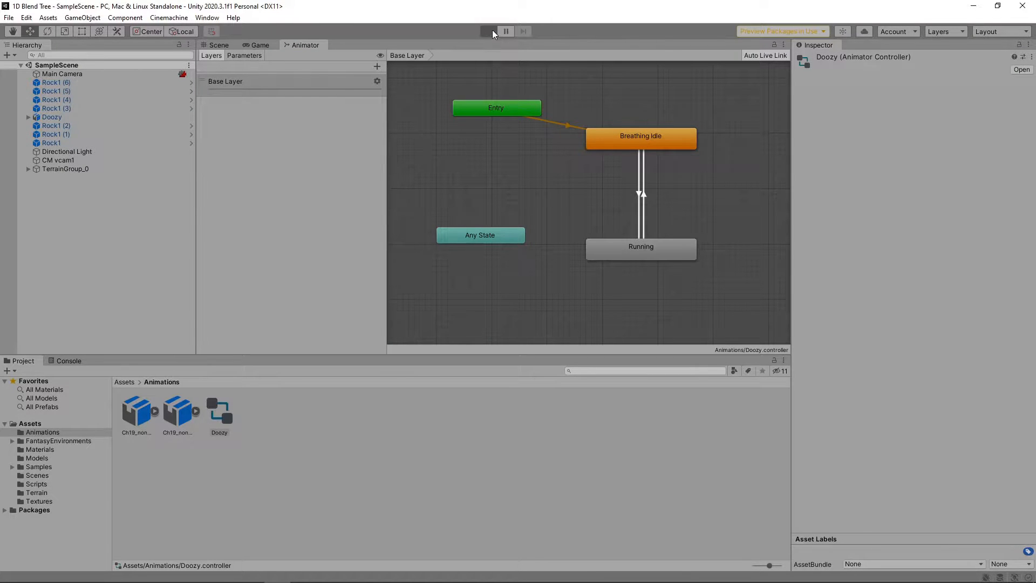
key("a")
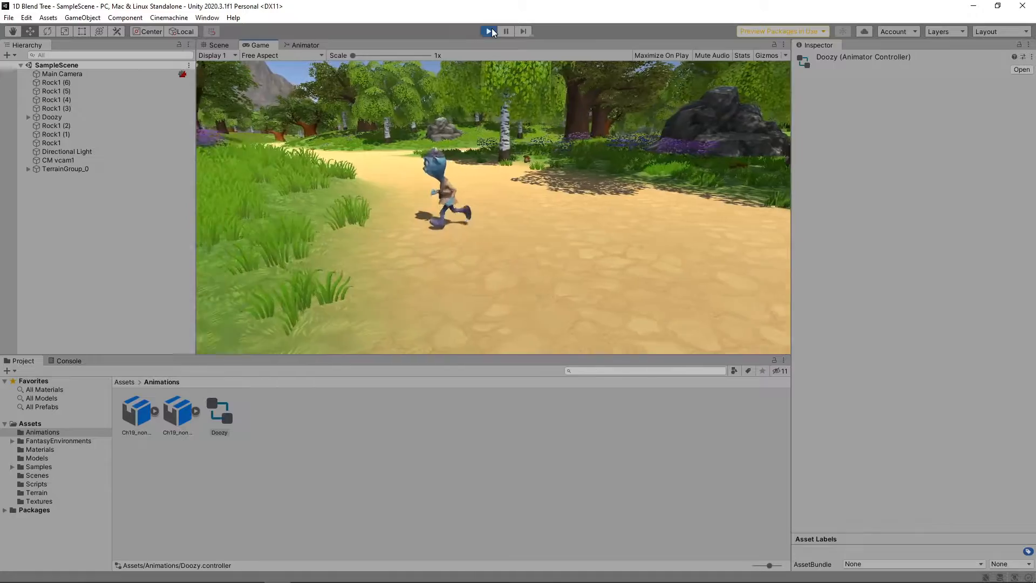
key("d")
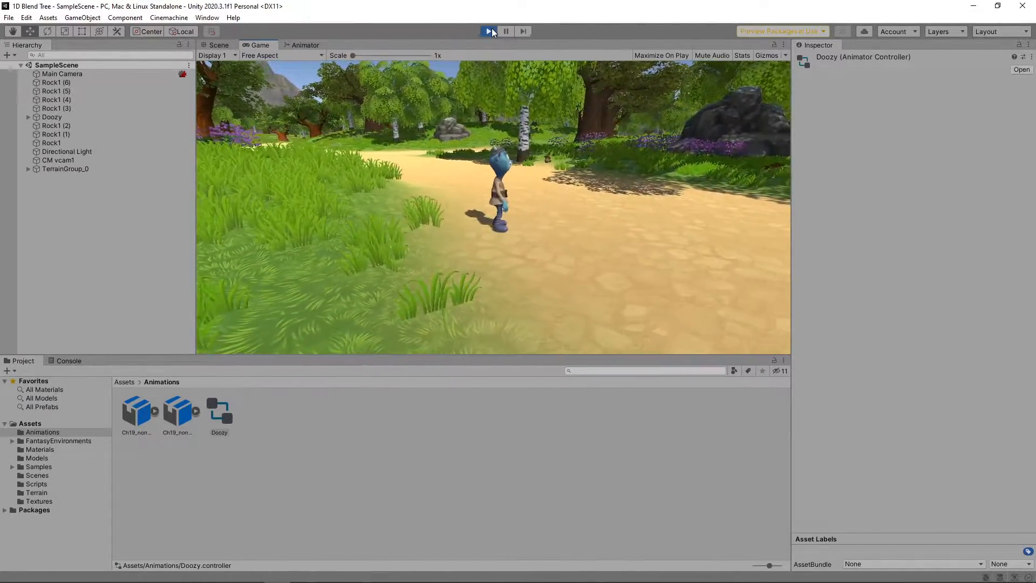
key("d")
key("d")
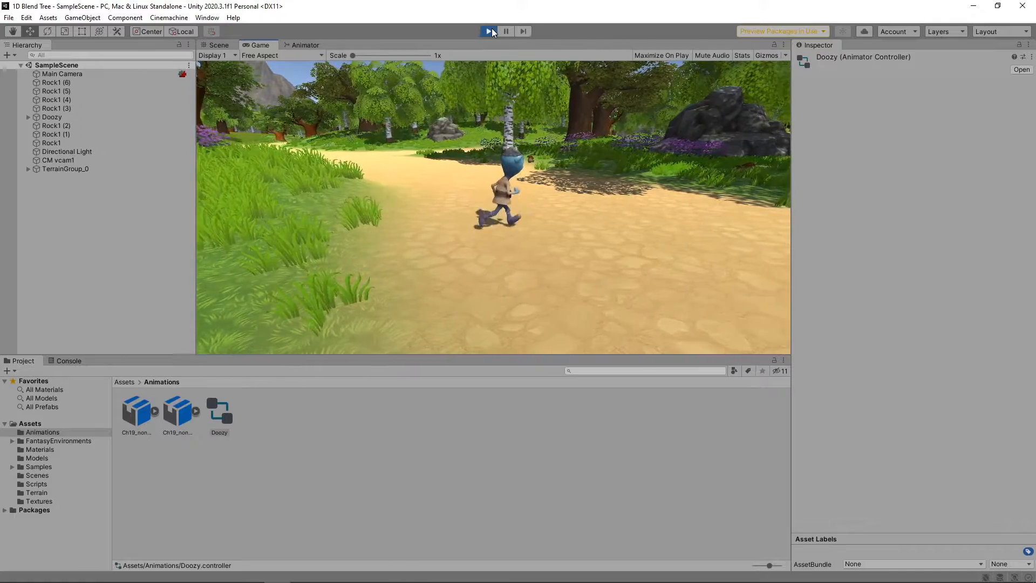
key("d")
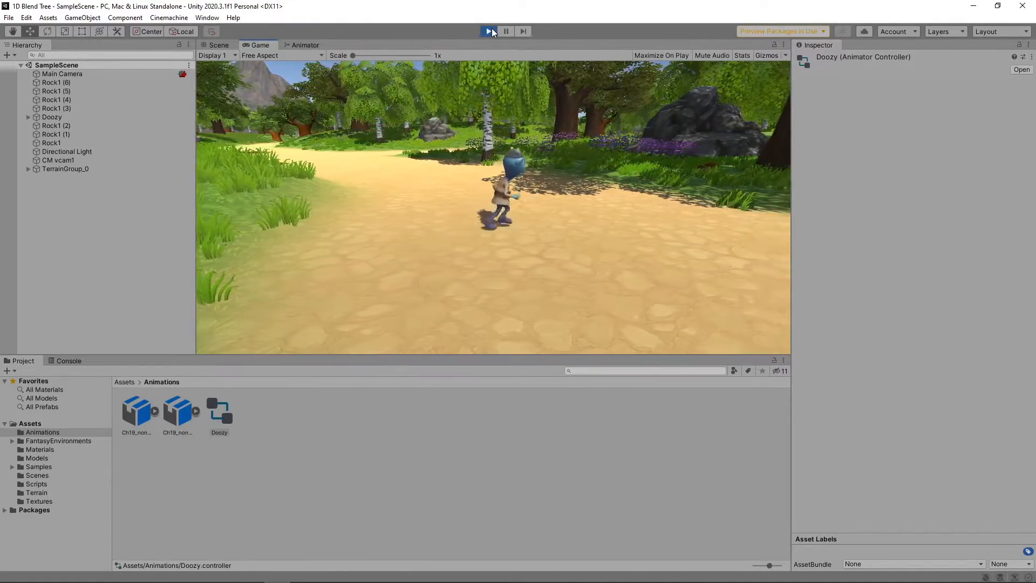
key("d")
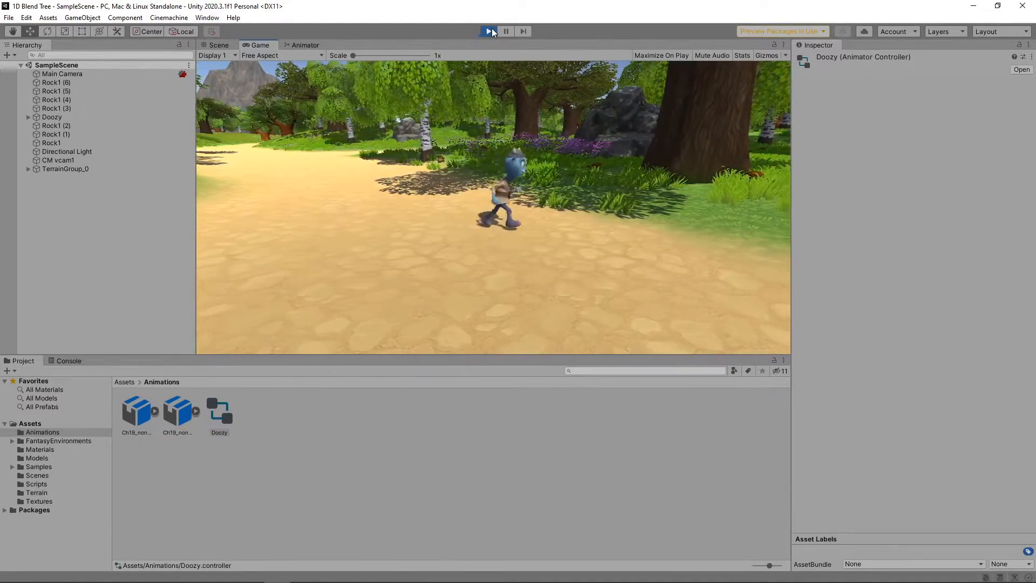
left_click(489, 32)
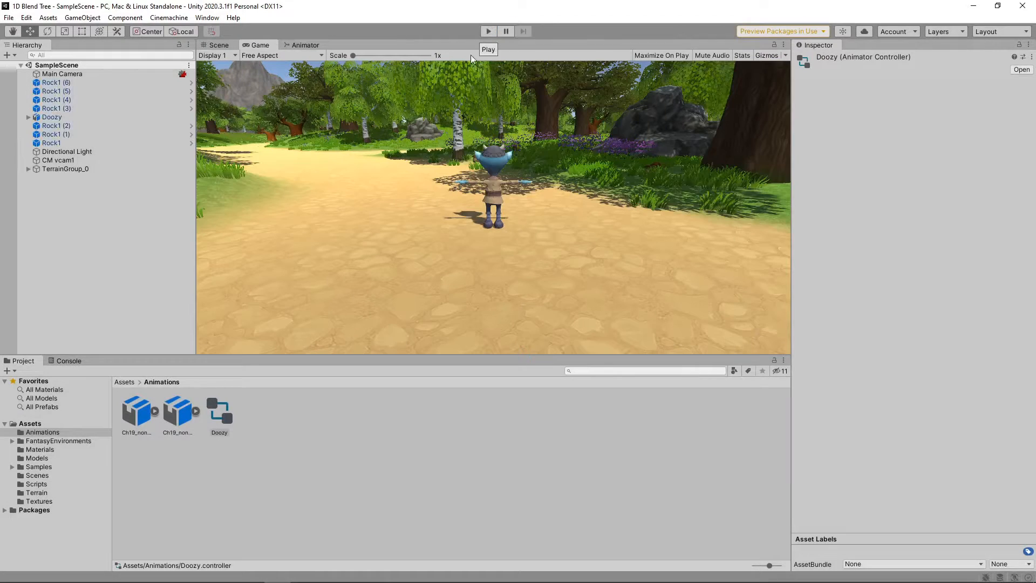
Step: Delete the existing Doozy animator controller from the Animations folder
left_click(226, 418)
key("Delete")
left_click(535, 317)
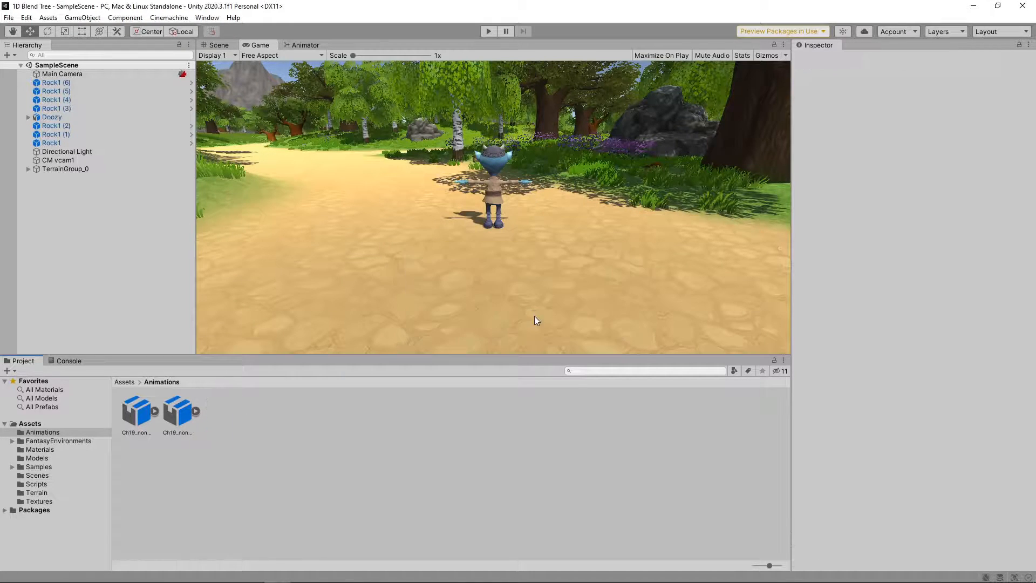
Step: Create an Animator Controller named Doozy in the Animations folder and assign it to the Doozy character in the scene
right_click(236, 411)
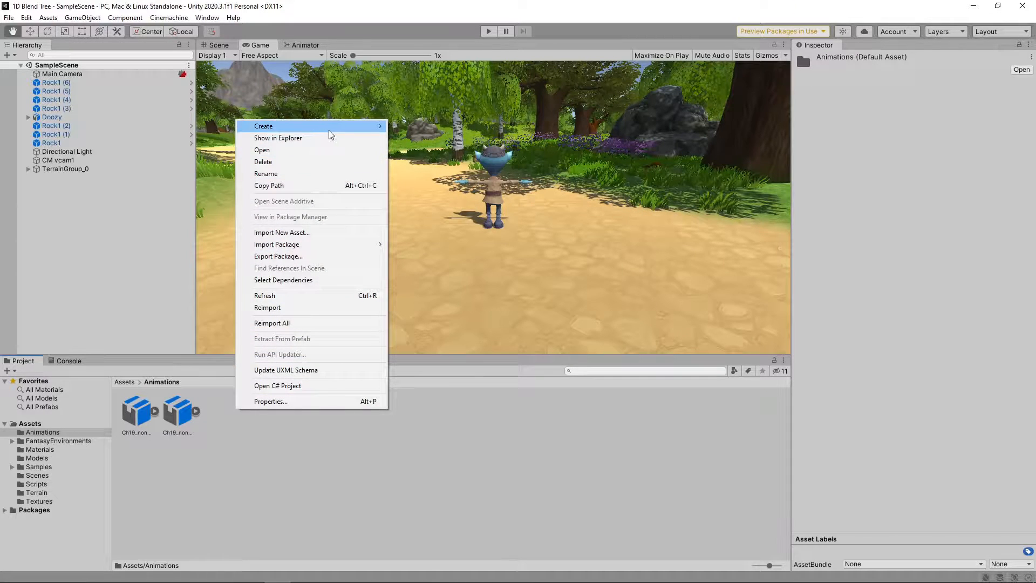
mouse_move(358, 124)
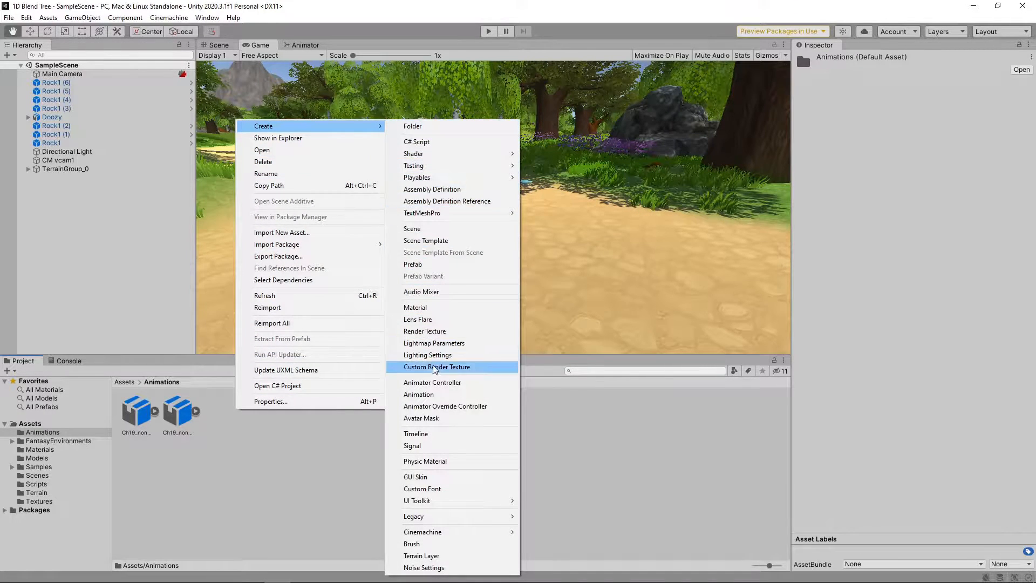
left_click(439, 382)
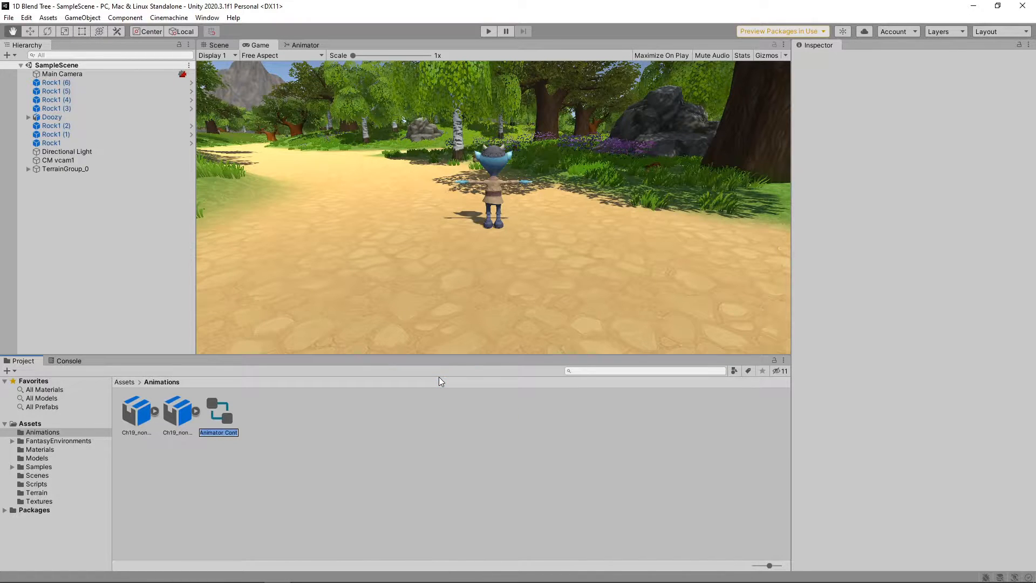
type("Doozy")
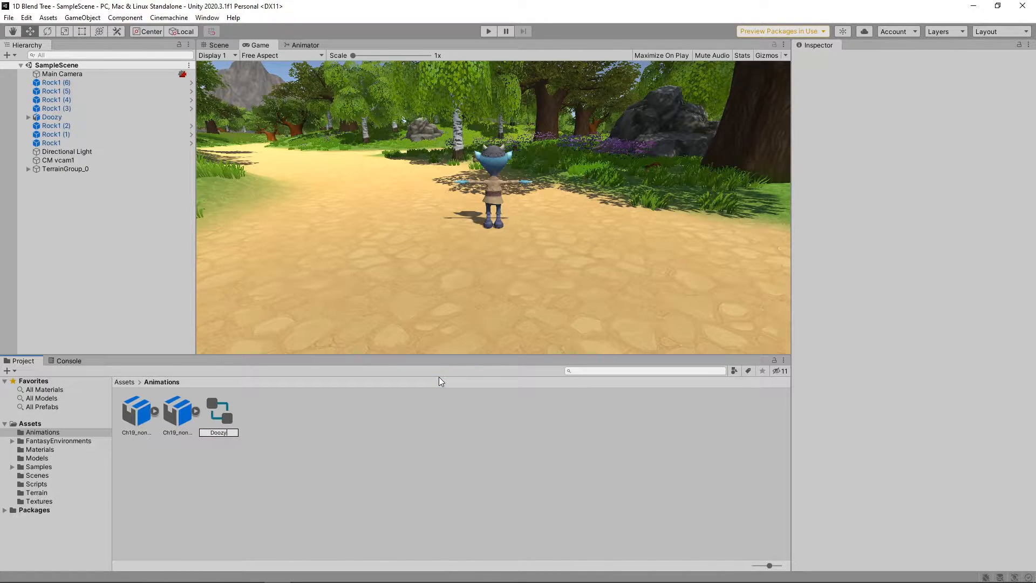
key("Return")
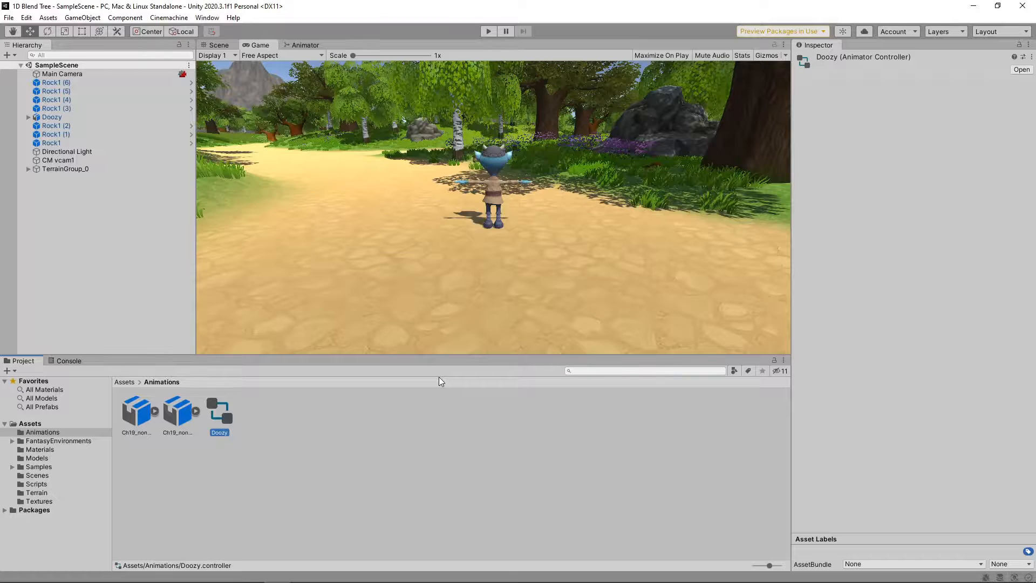
left_click_drag(231, 422, 63, 118)
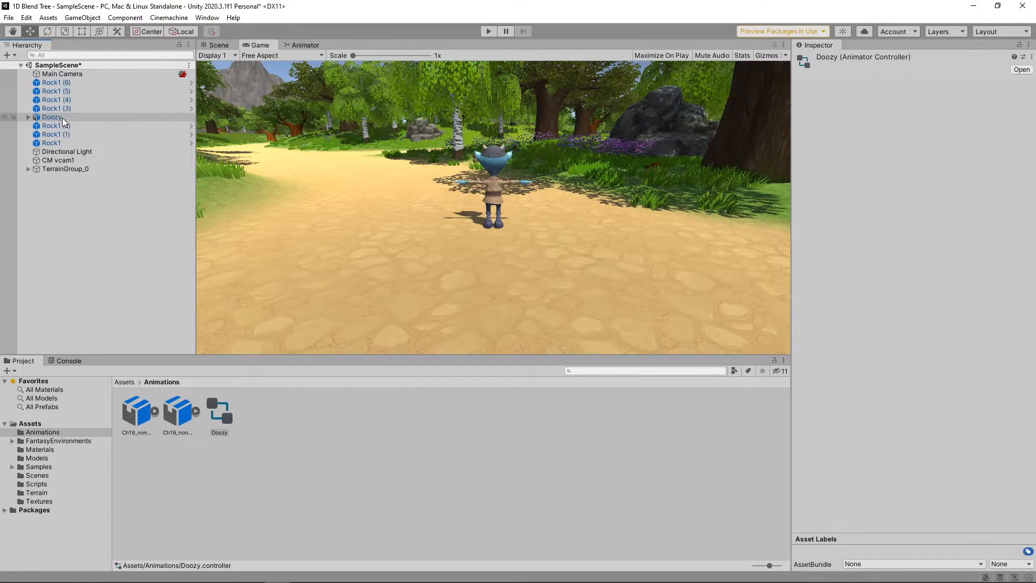
Step: Open the Doozy controller and create a state from a new blend tree in its base layer
double_click(215, 425)
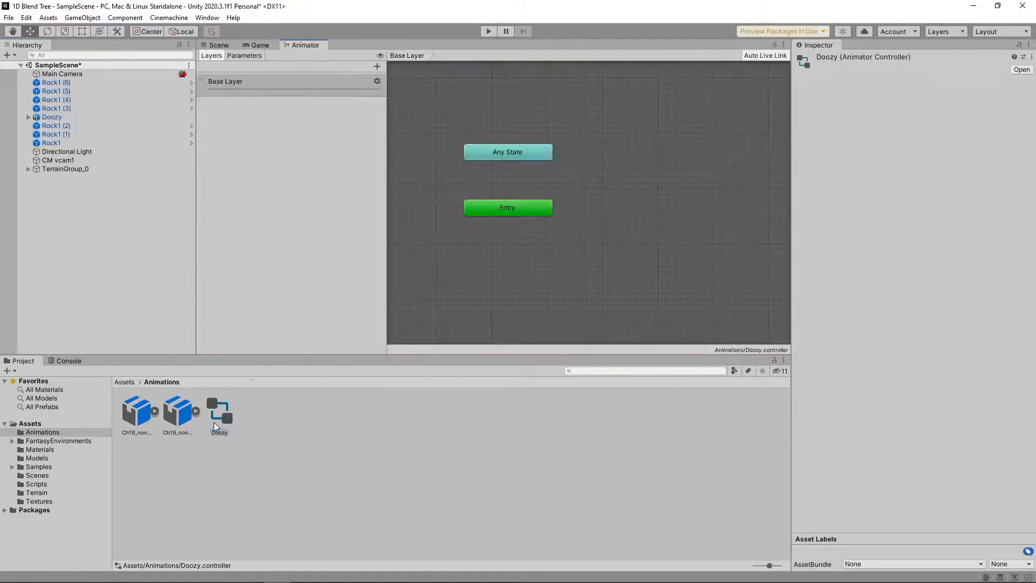
right_click(612, 174)
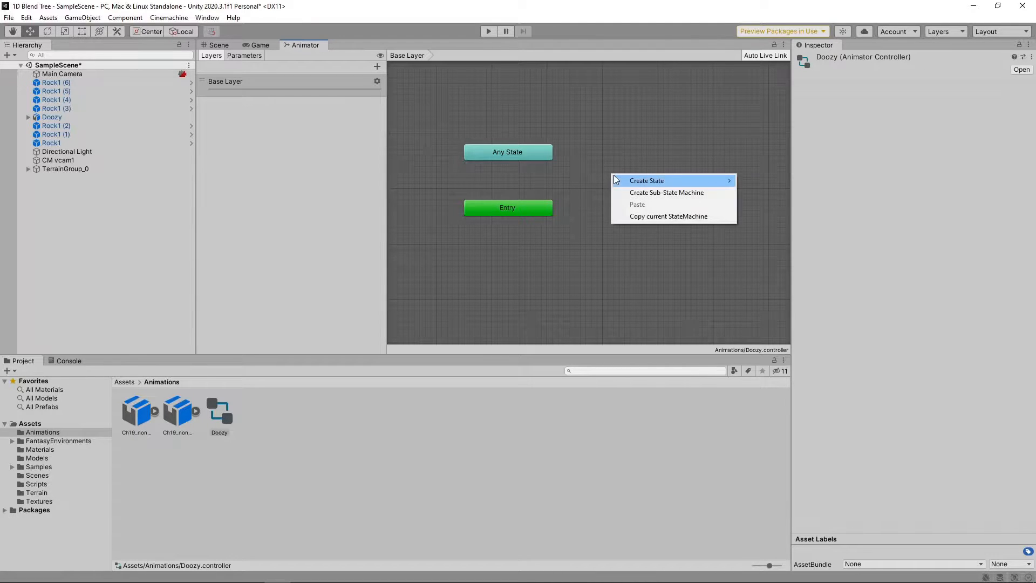
mouse_move(652, 181)
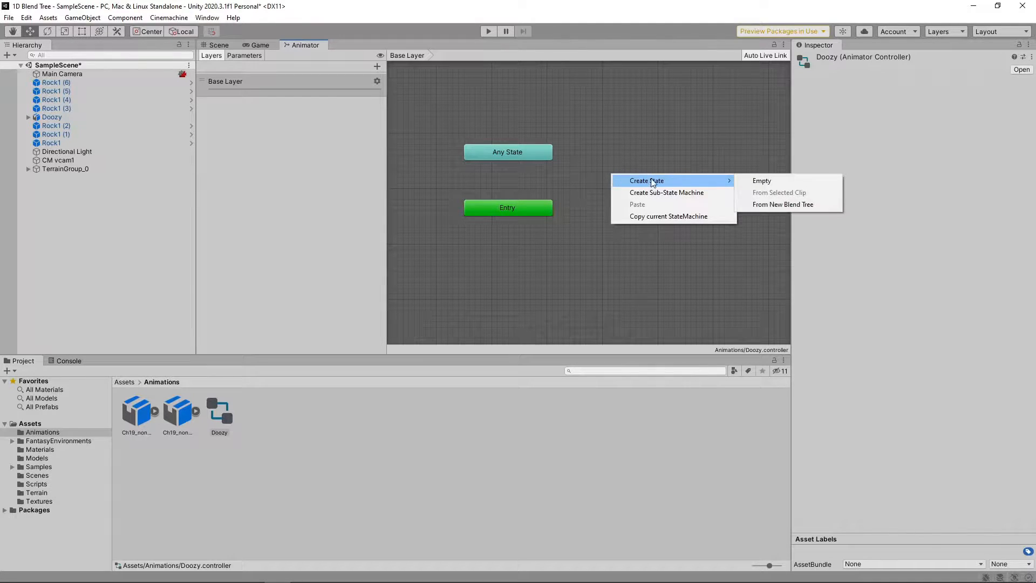
left_click(749, 204)
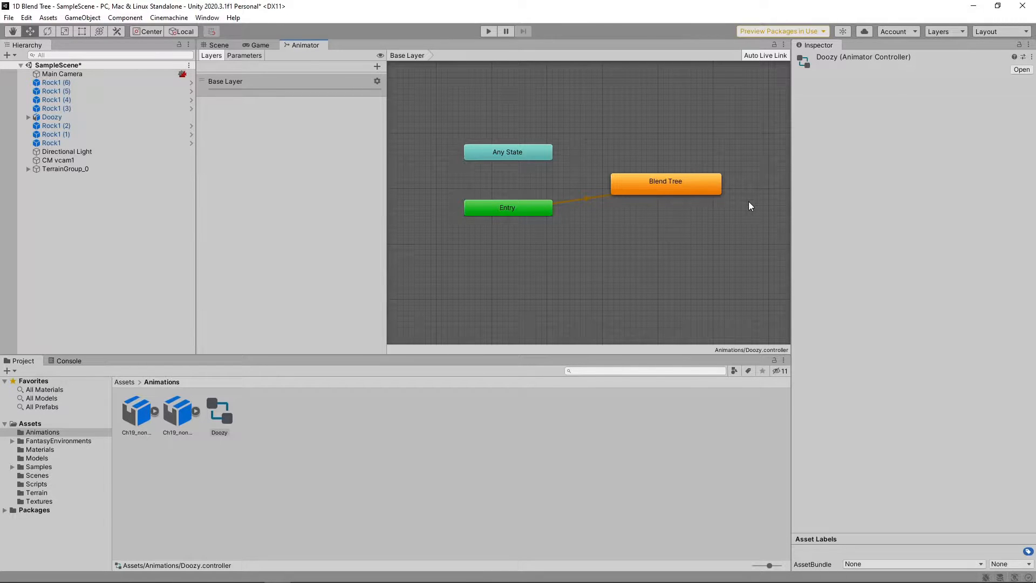
Step: Open the new blend tree and select 1D as its blend type
double_click(682, 181)
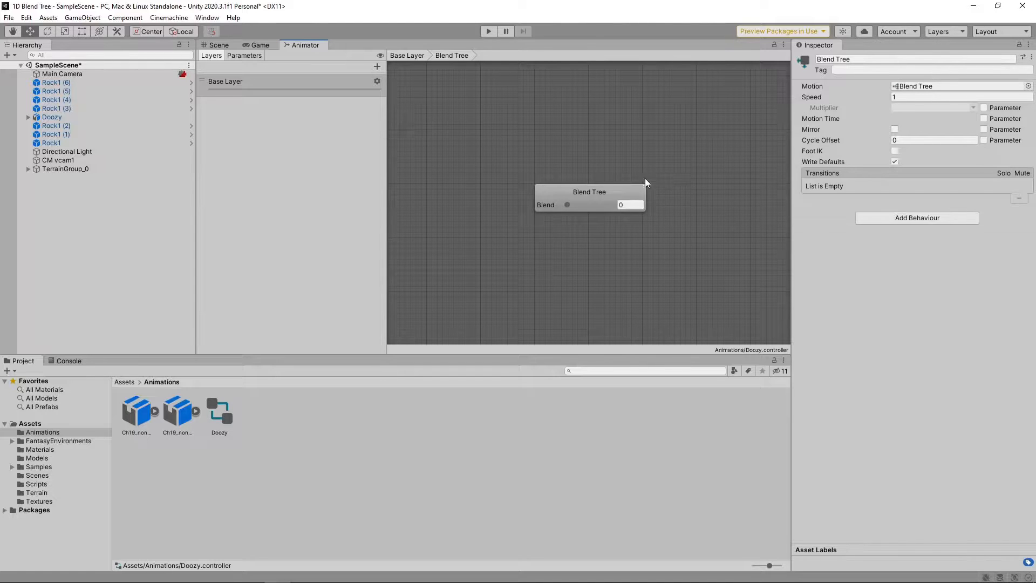
left_click(603, 192)
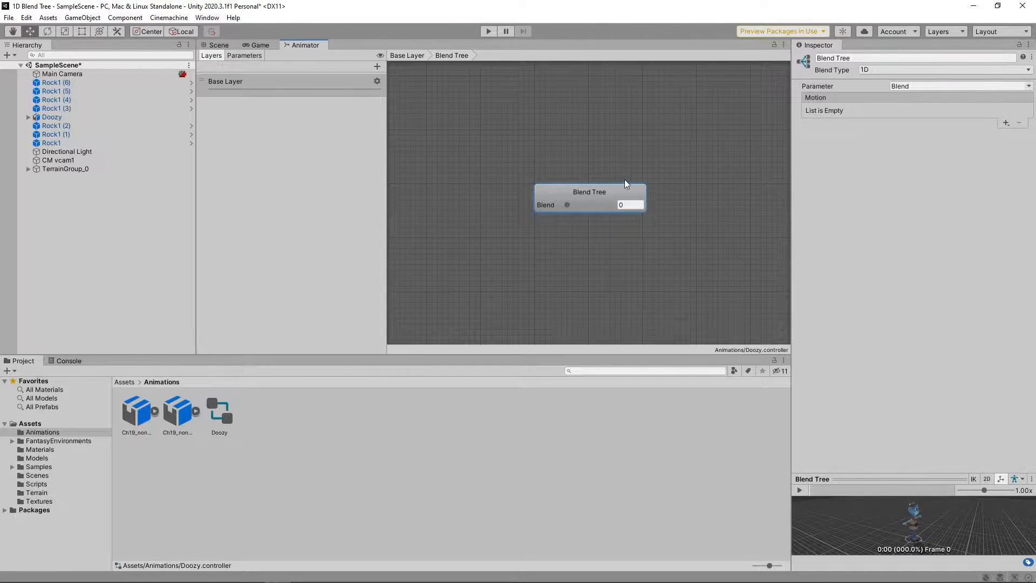
left_click(901, 70)
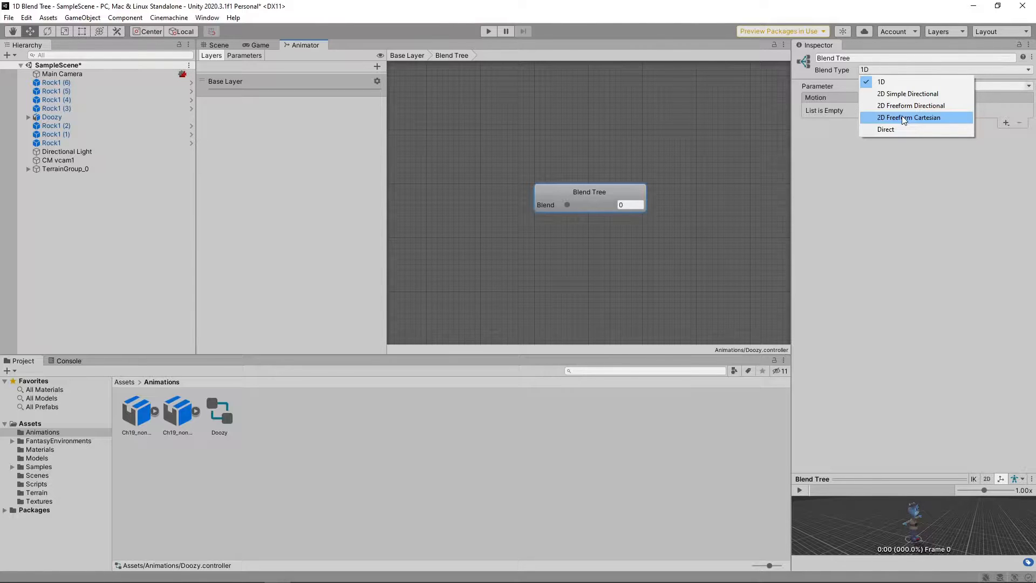
left_click(891, 82)
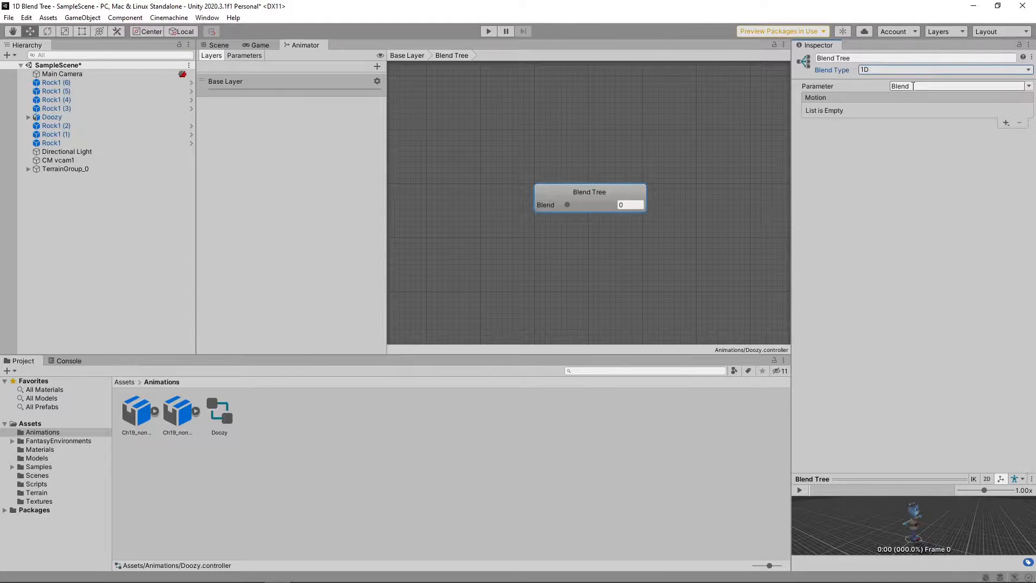
Step: Rename the controller's Blend parameter to Input Magnitude
left_click(244, 55)
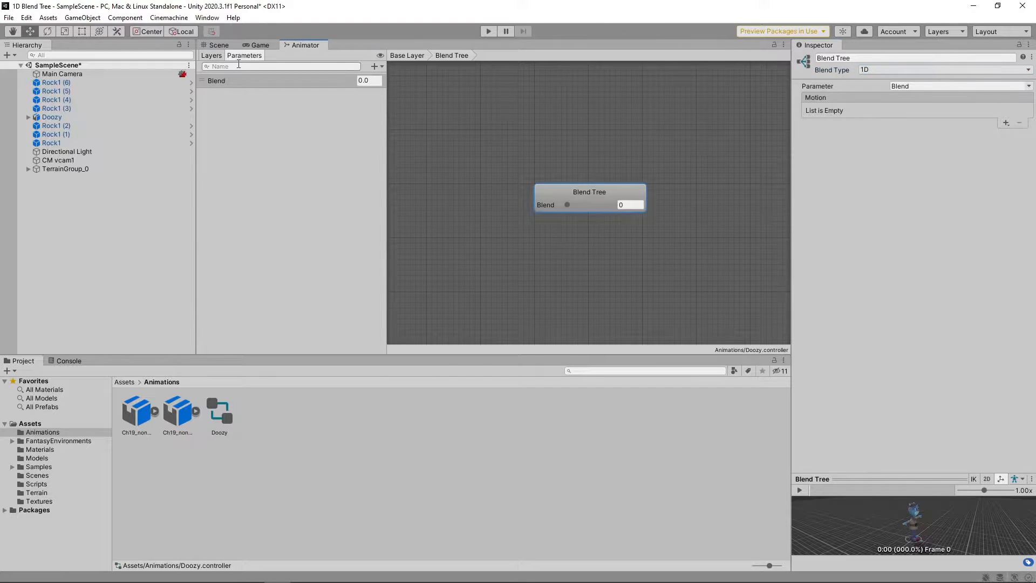
left_click(229, 79)
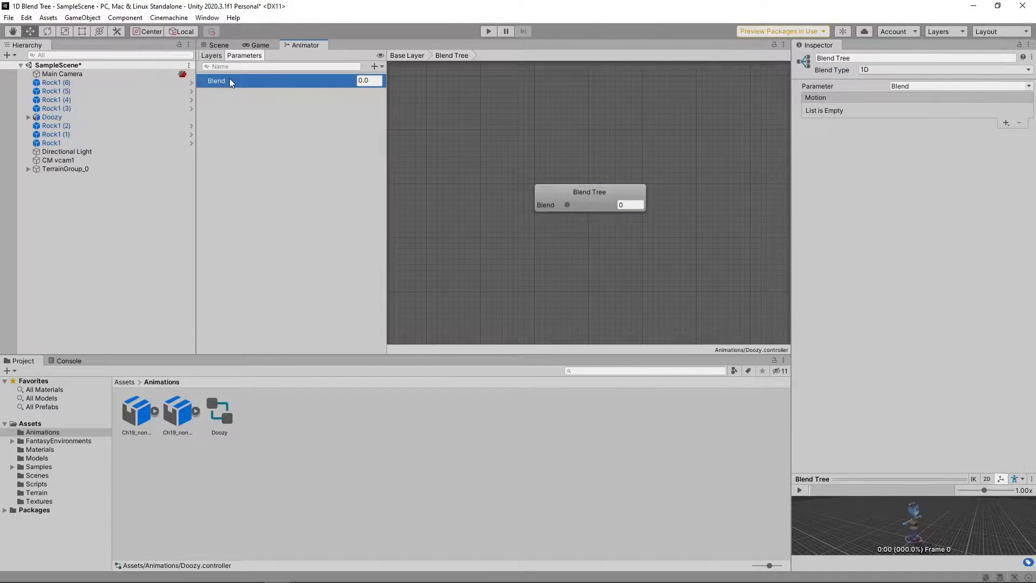
left_click(229, 79)
type("Input M")
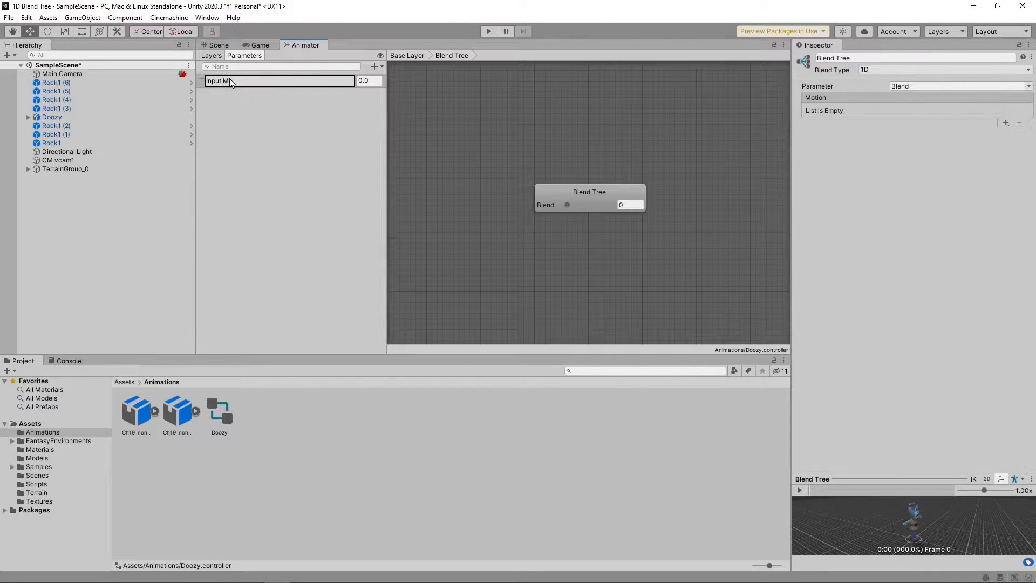
type("agnitude")
key("Return")
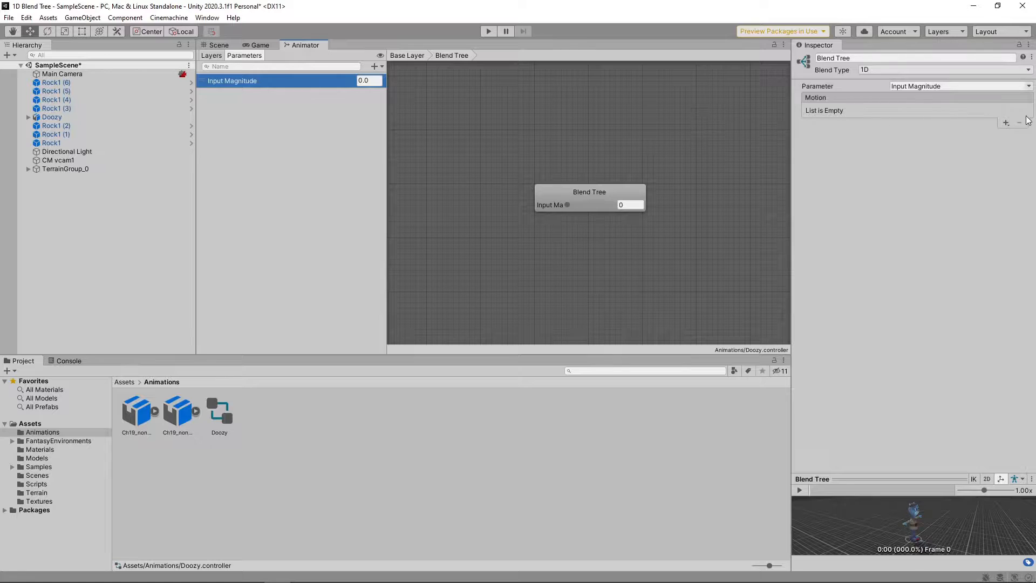
Step: Add a motion field to the blend tree and assign the Breathing Idle animation to it
left_click(1006, 122)
left_click(1003, 133)
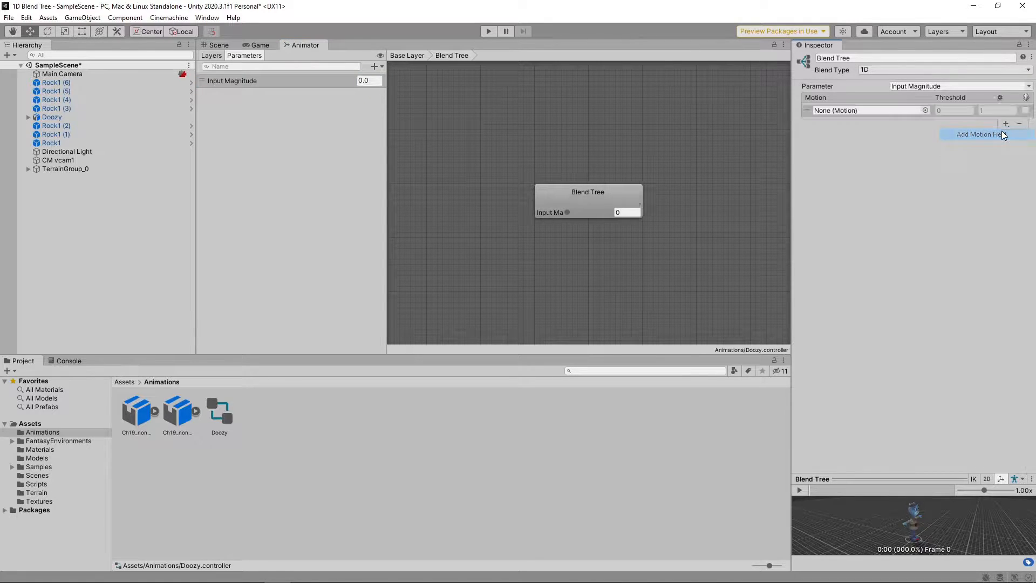
left_click(925, 111)
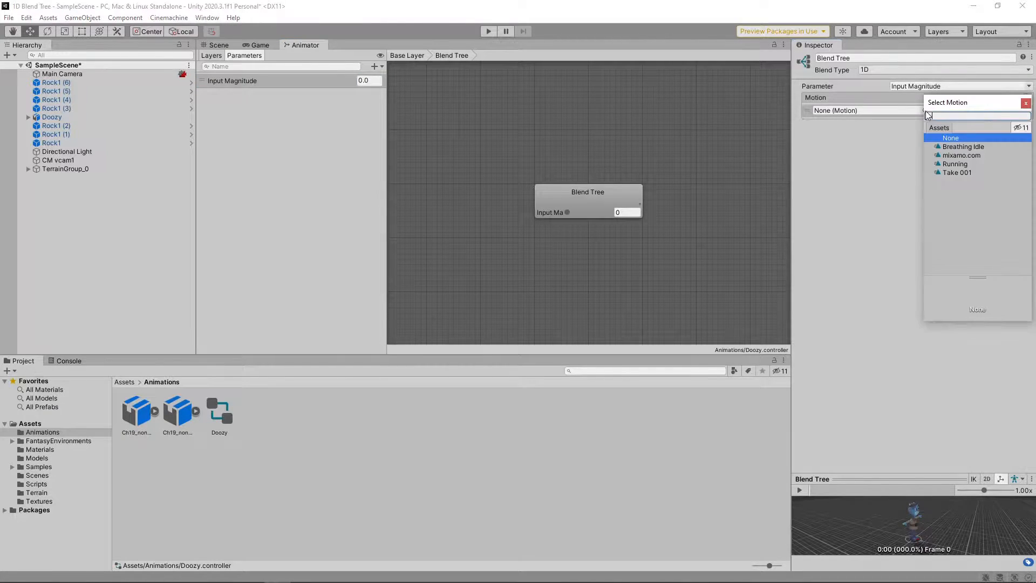
left_click(951, 144)
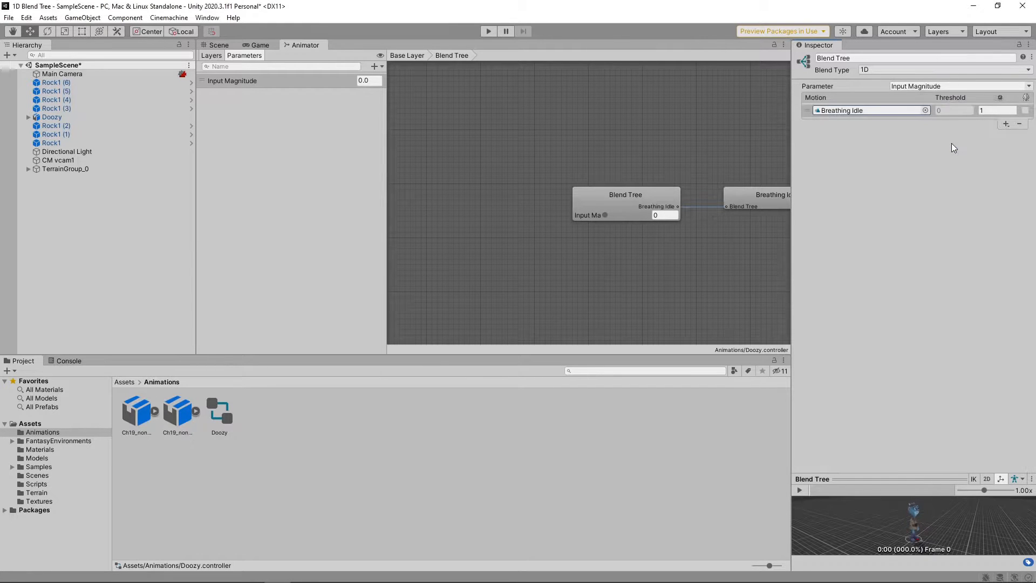
Step: Add a second motion field to the blend tree, assign the Running animation to it, and save the scene
left_click(1002, 126)
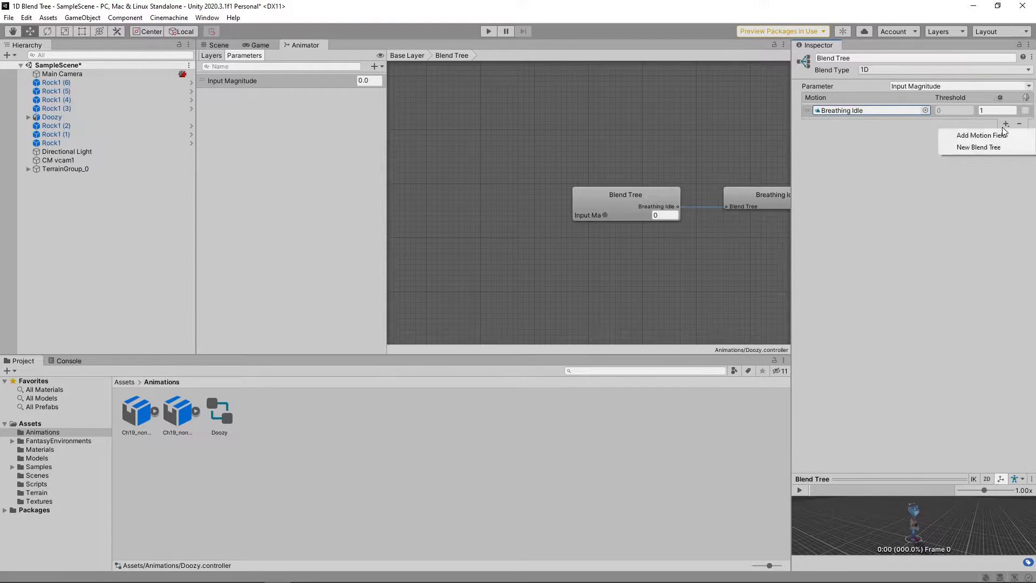
left_click(992, 133)
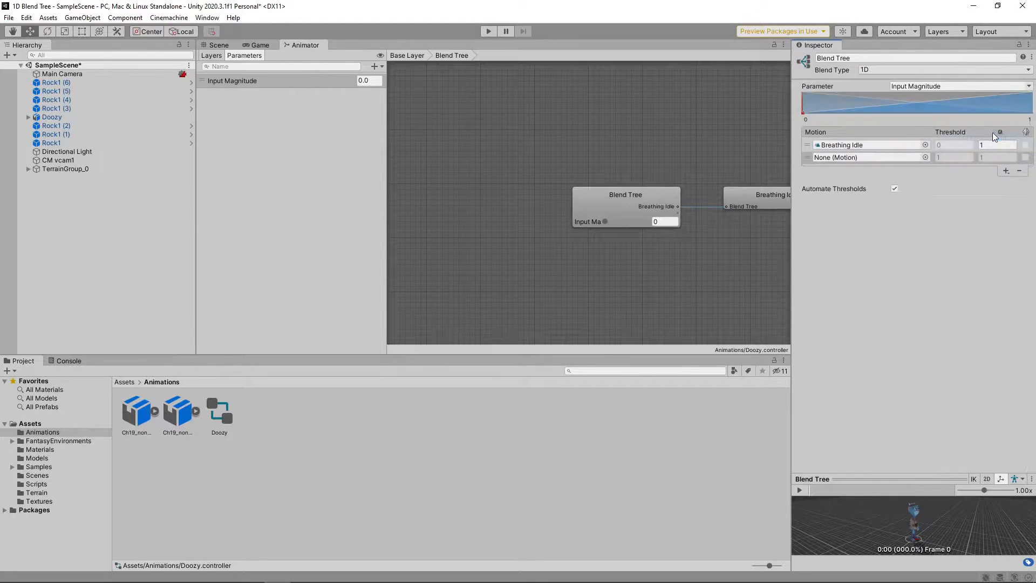
left_click(925, 158)
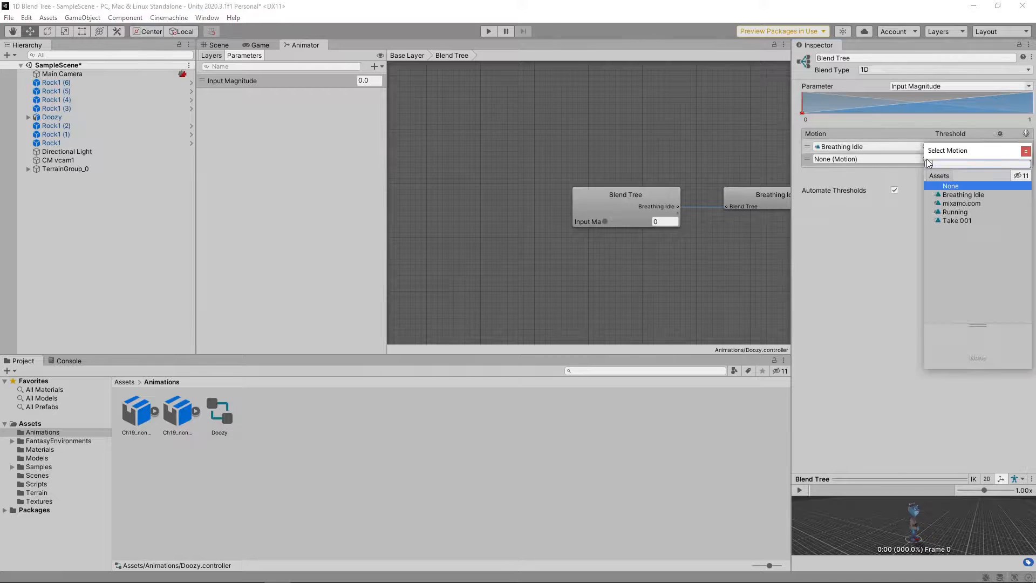
double_click(952, 212)
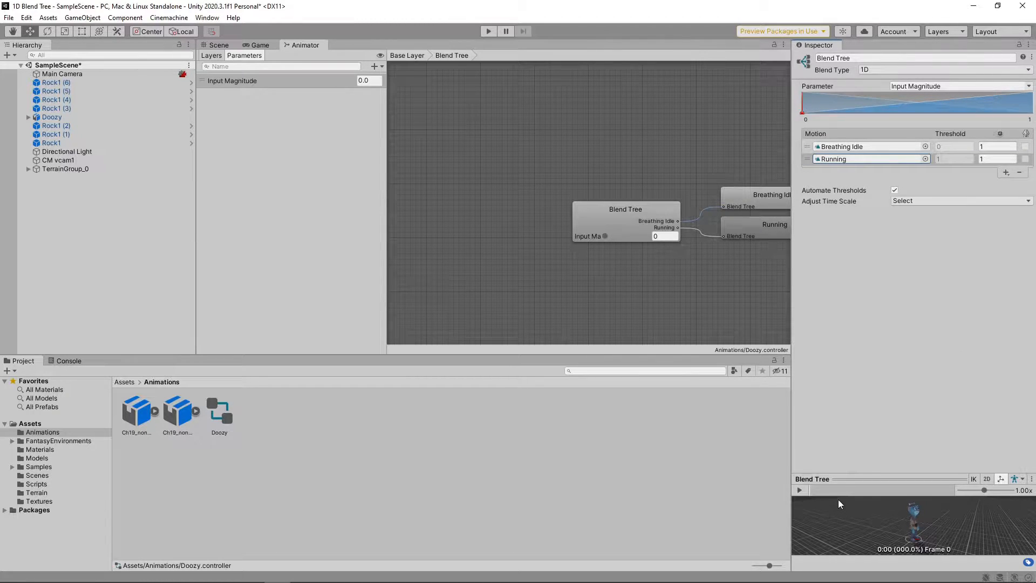
left_click_drag(848, 482, 835, 409)
key("ctrl+s")
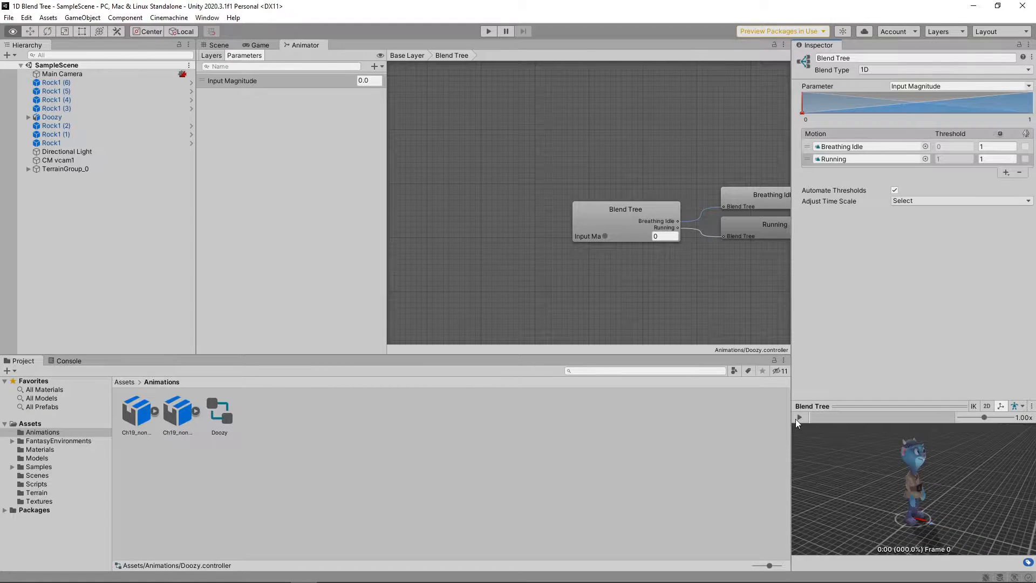
Step: Play the blend tree preview and sweep Input Magnitude from 0 to 1 and back to about 0.51
left_click(798, 418)
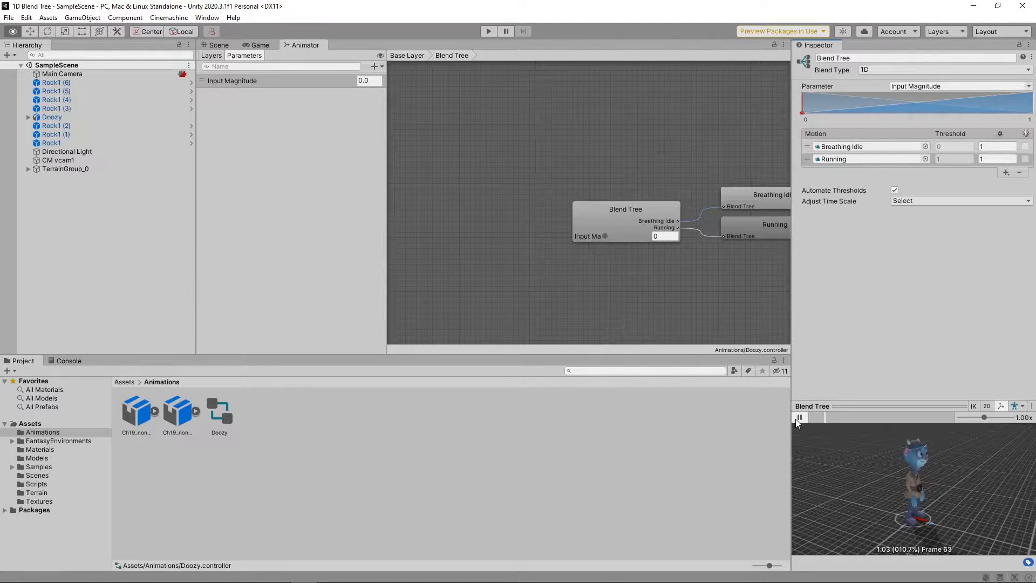
left_click(802, 112)
left_click_drag(801, 112, 1034, 110)
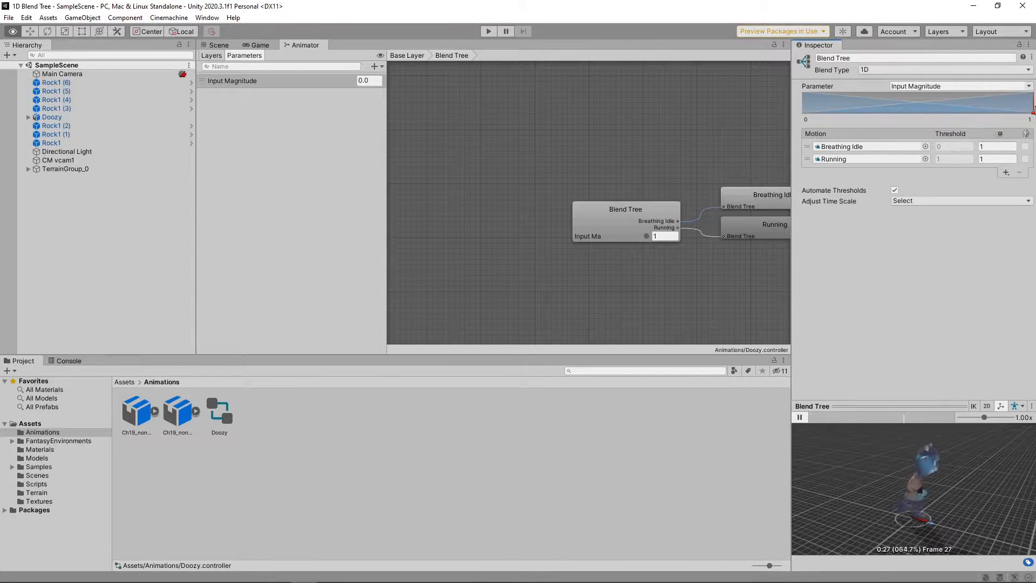
left_click_drag(1034, 110, 921, 113)
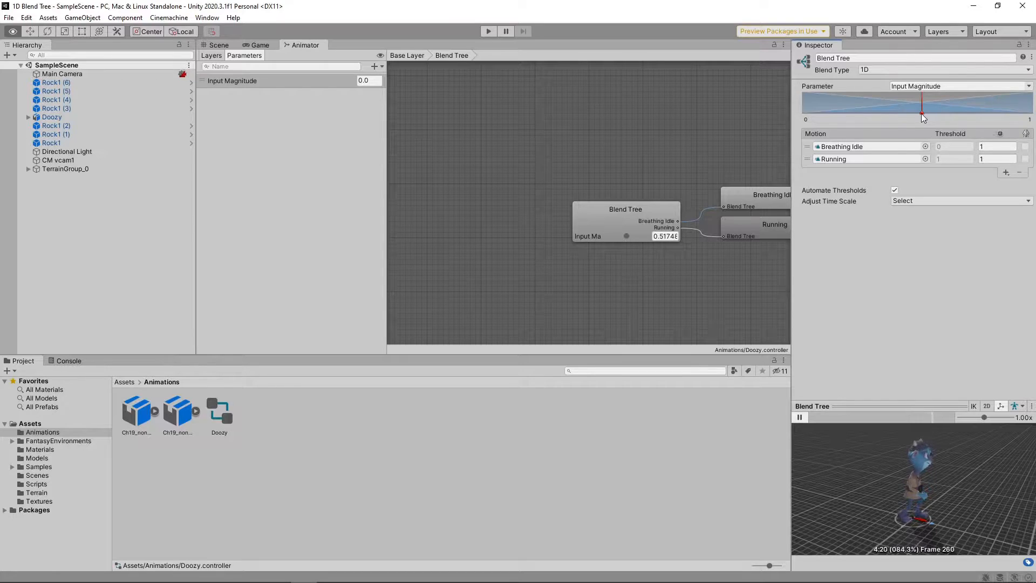
left_click_drag(920, 114, 919, 114)
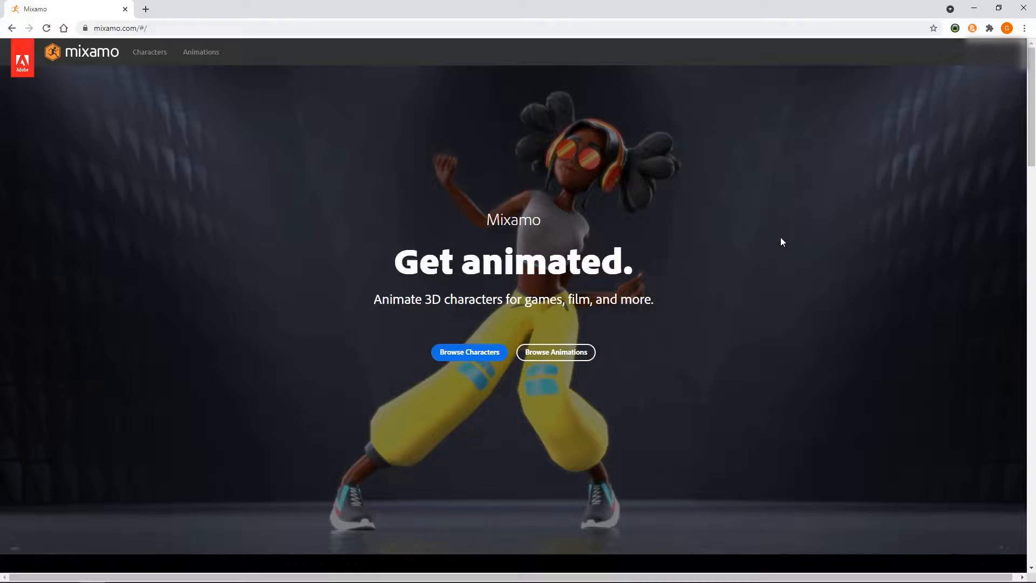
Step: Switch to the Mixamo website and load Doozy as the current character
left_click(137, 61)
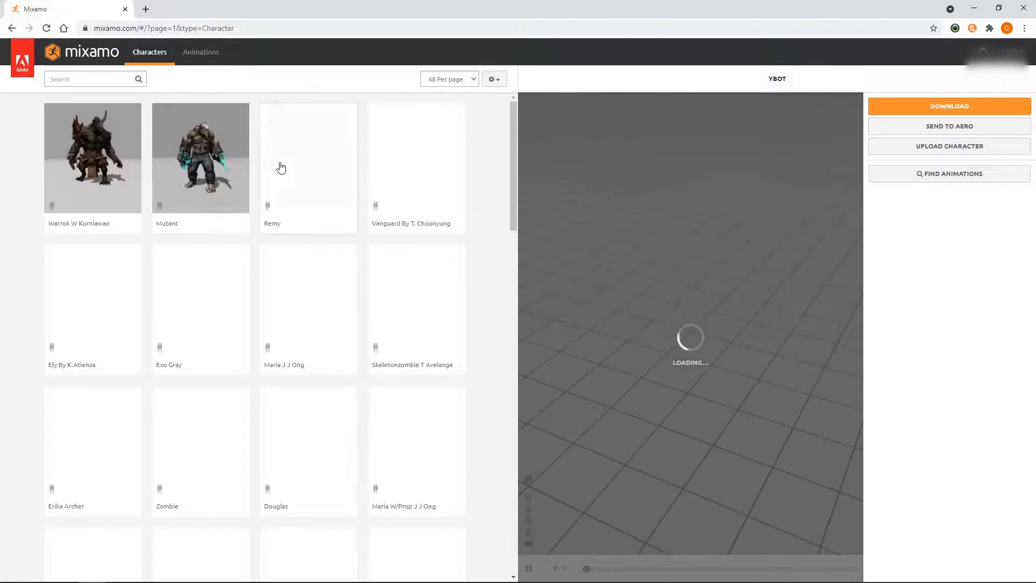
scroll(333, 205, "down", 15)
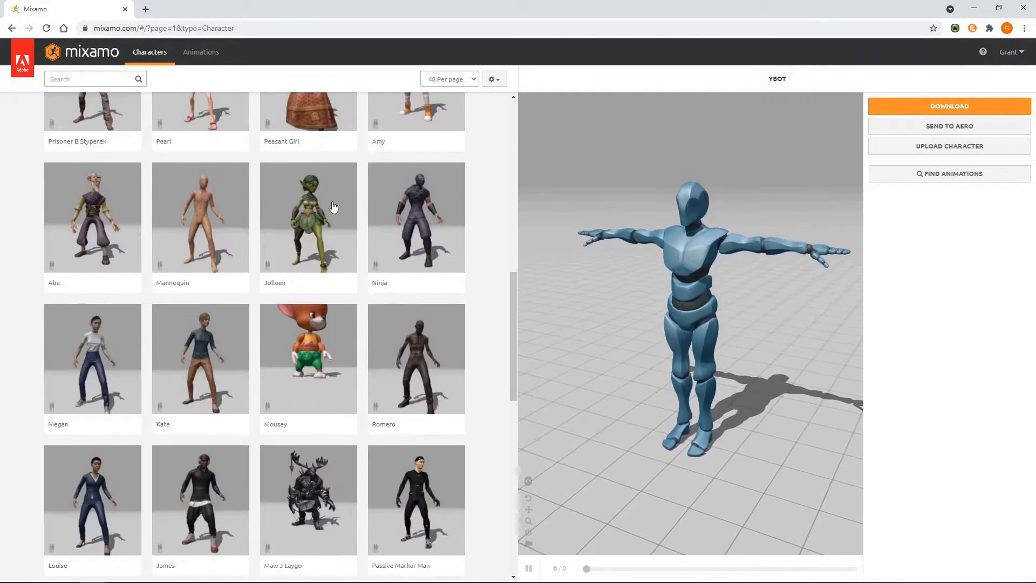
scroll(333, 206, "down", 11)
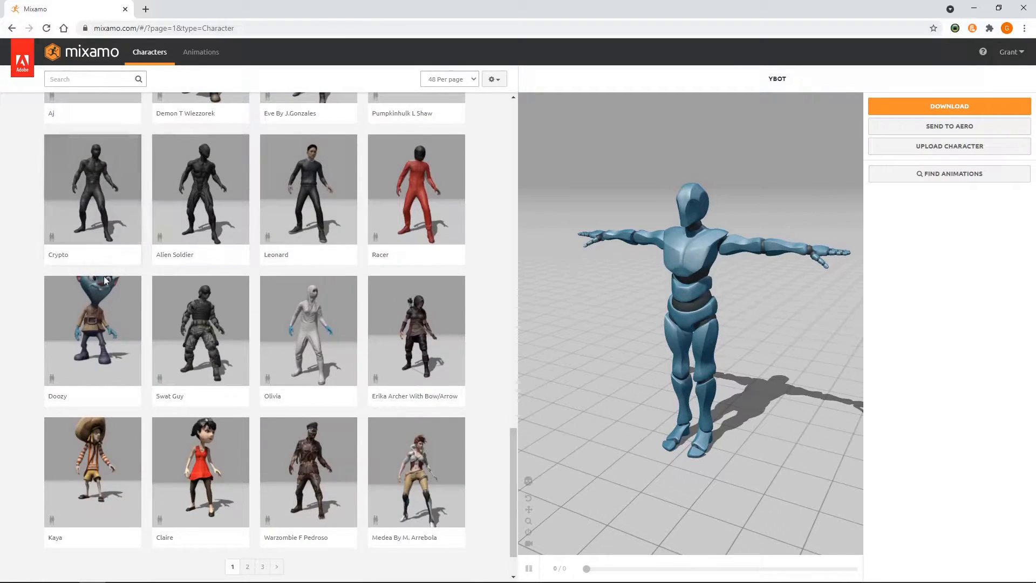
left_click(89, 313)
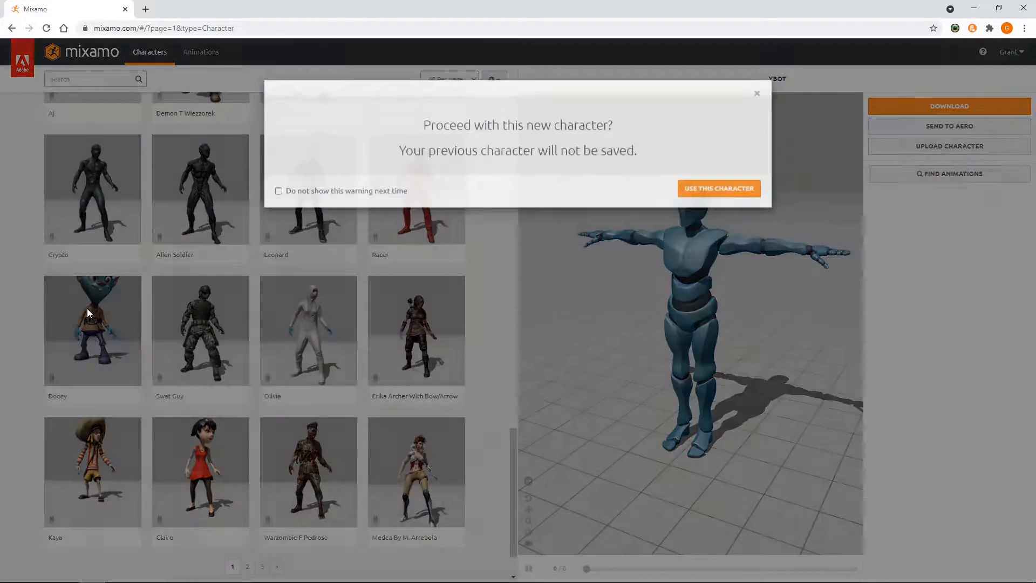
left_click(695, 200)
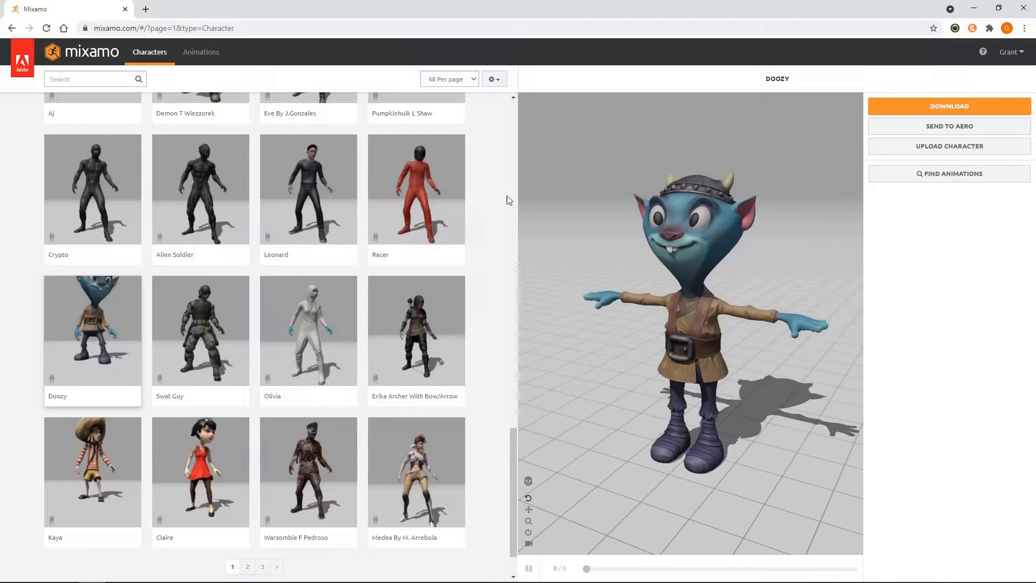
Step: Search Mixamo's animations for "walking" and browse to the end of the first results page
left_click(201, 54)
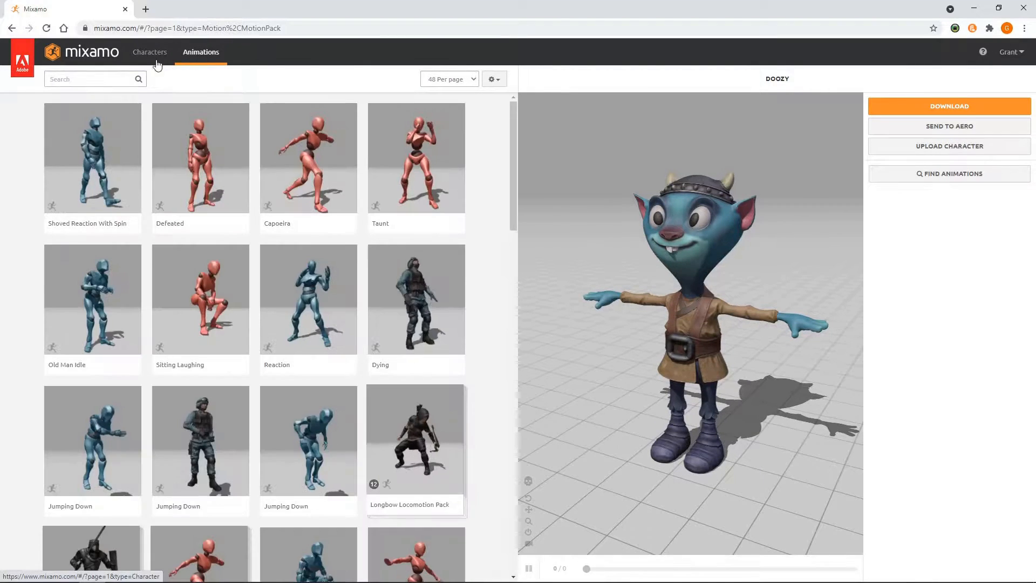
left_click(117, 77)
type("walking")
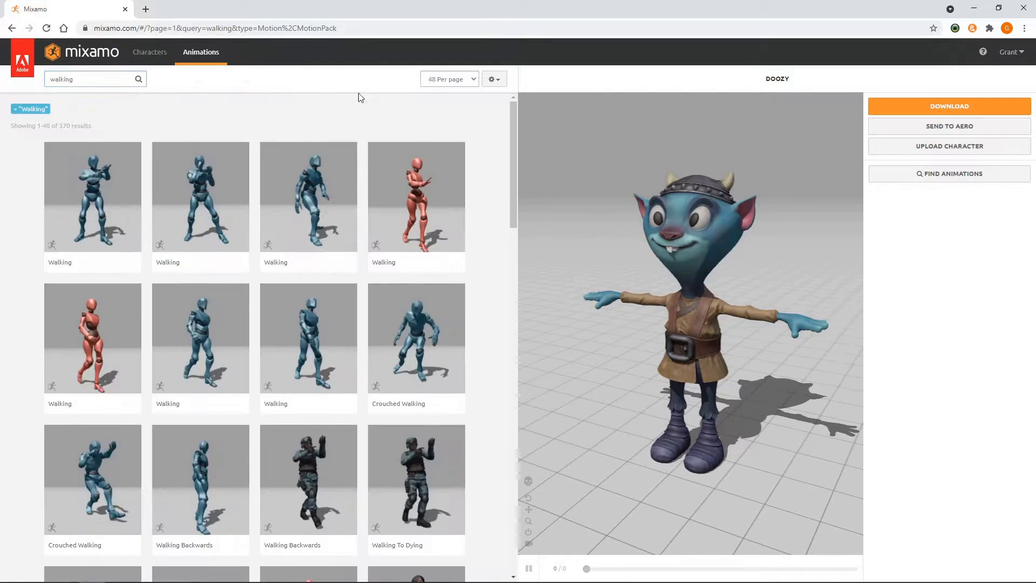
left_click_drag(511, 141, 526, 510)
Step: Apply the first Walking animation in the last row to Doozy, with In Place enabled and Character Arm-Space at 65
left_click(108, 448)
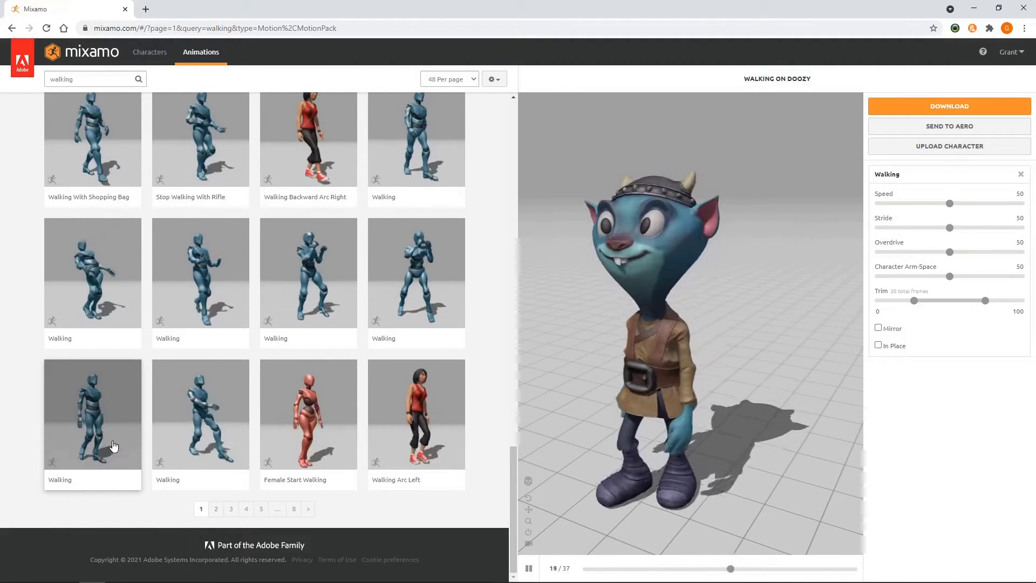
left_click(878, 345)
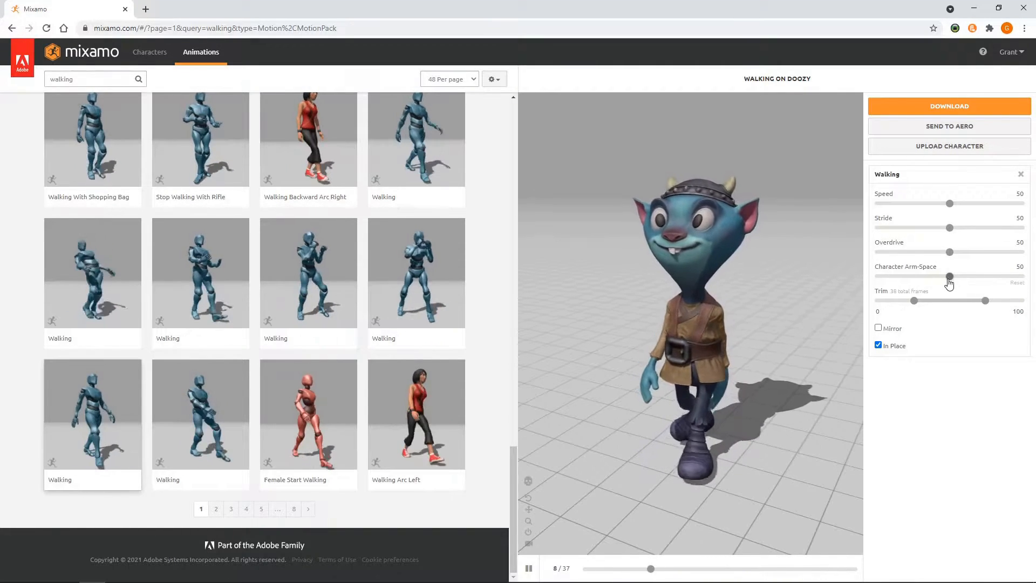
left_click_drag(949, 276, 970, 280)
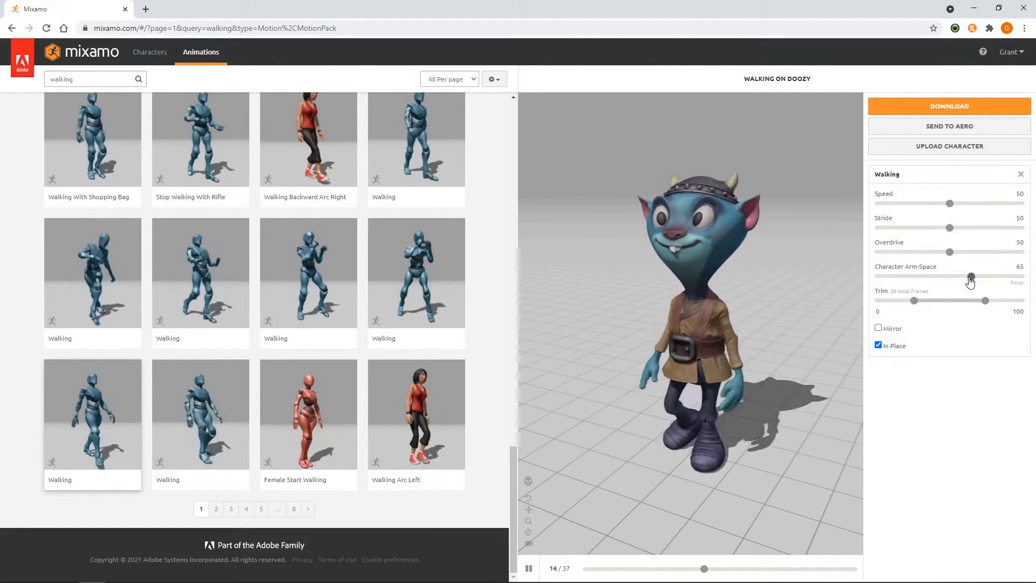
left_click(941, 106)
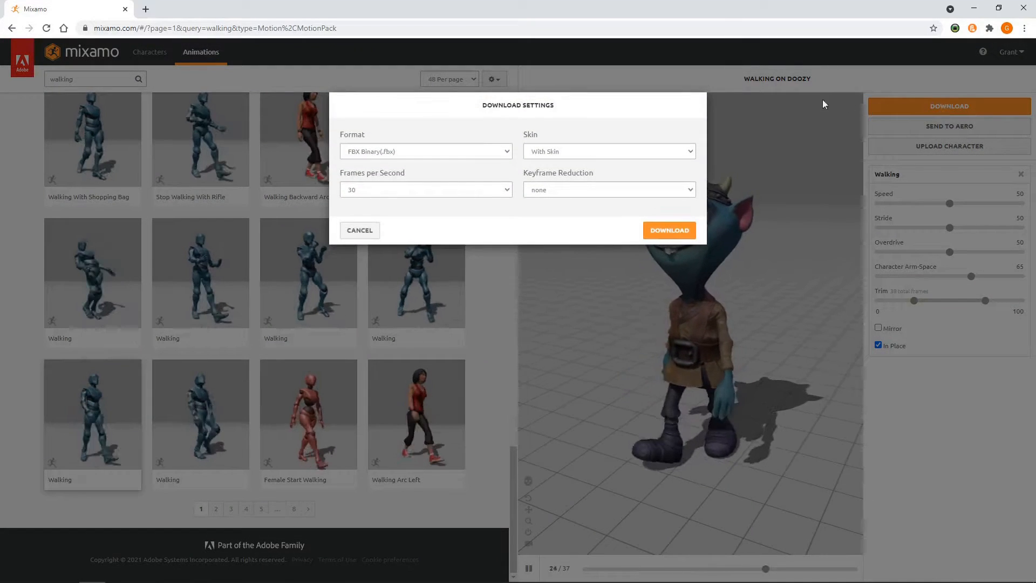
left_click(505, 153)
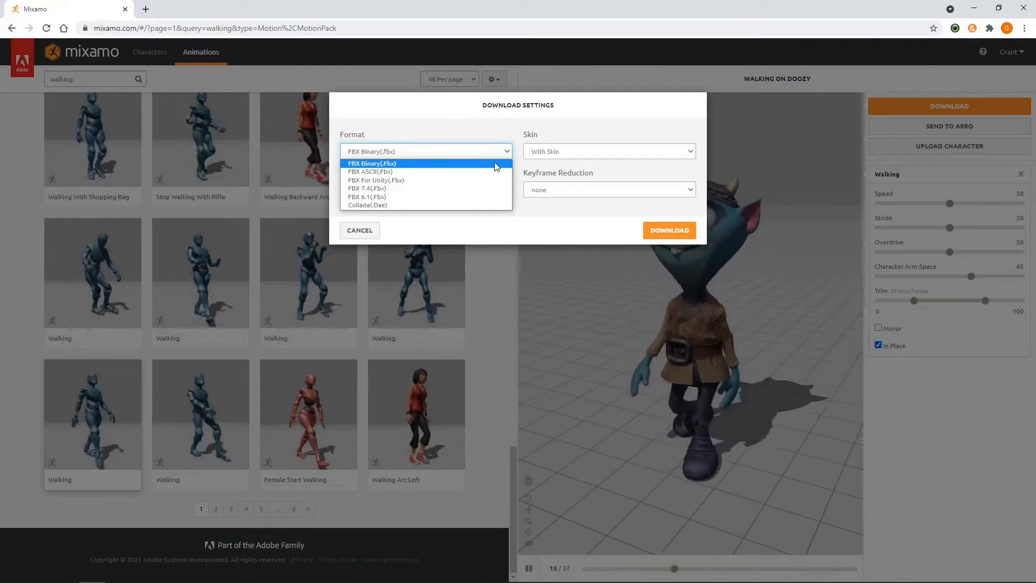
left_click(494, 181)
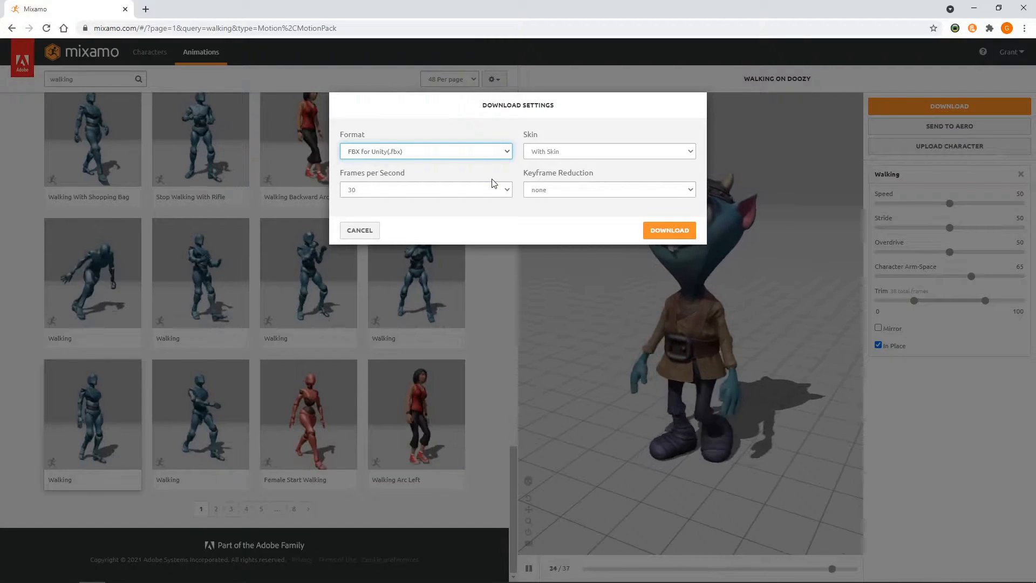
left_click(544, 154)
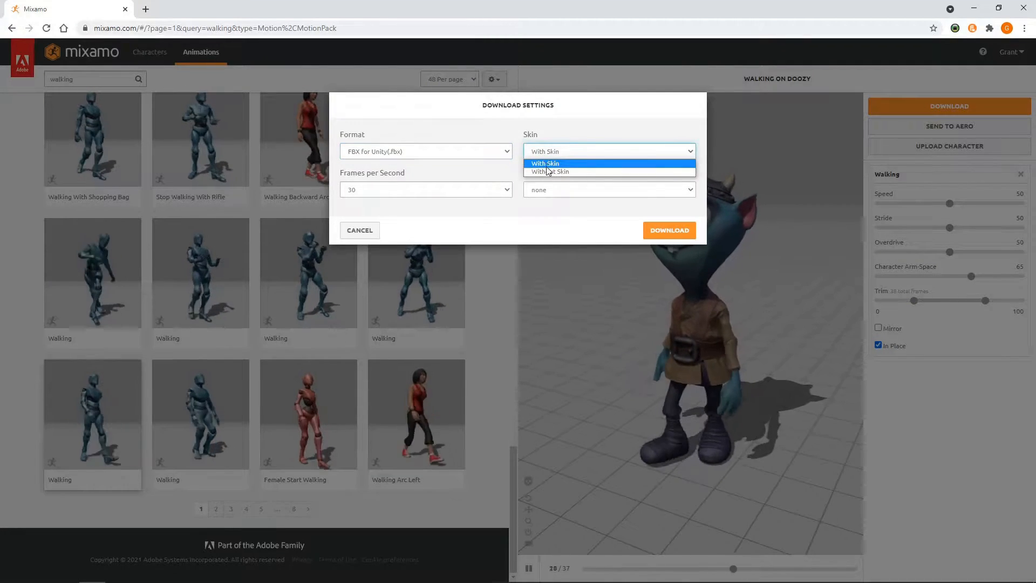
left_click(546, 169)
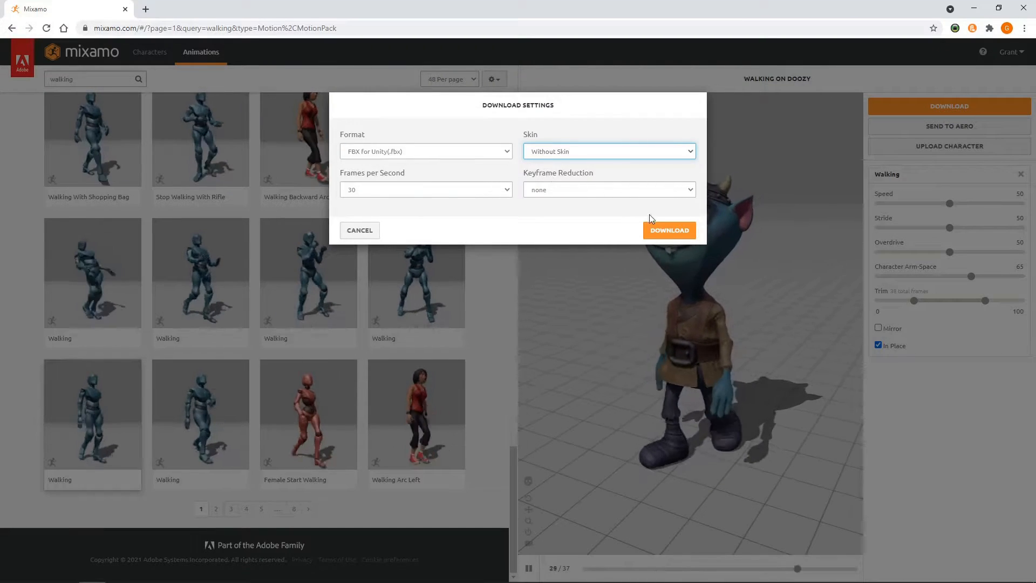
left_click(659, 229)
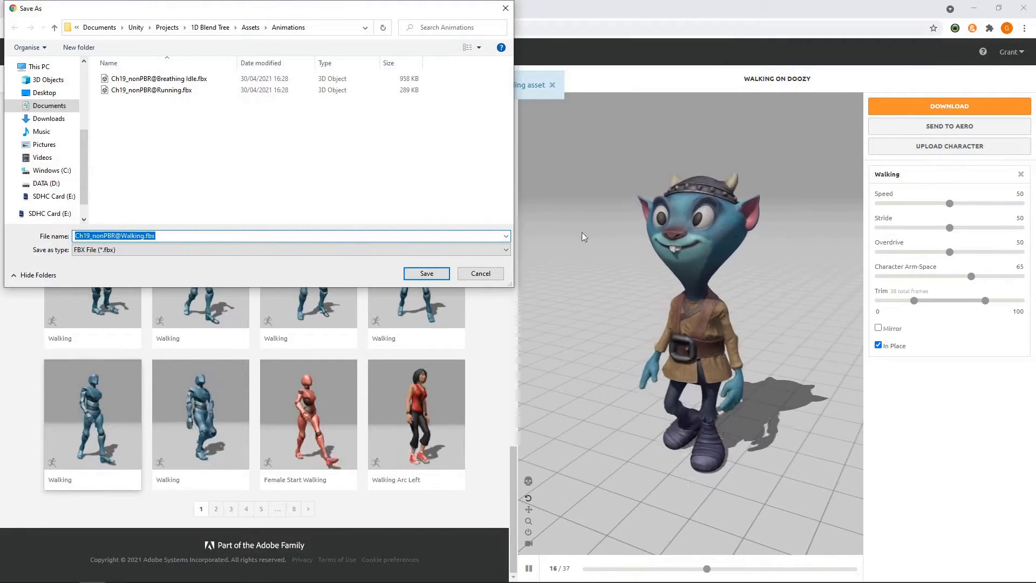
left_click(440, 274)
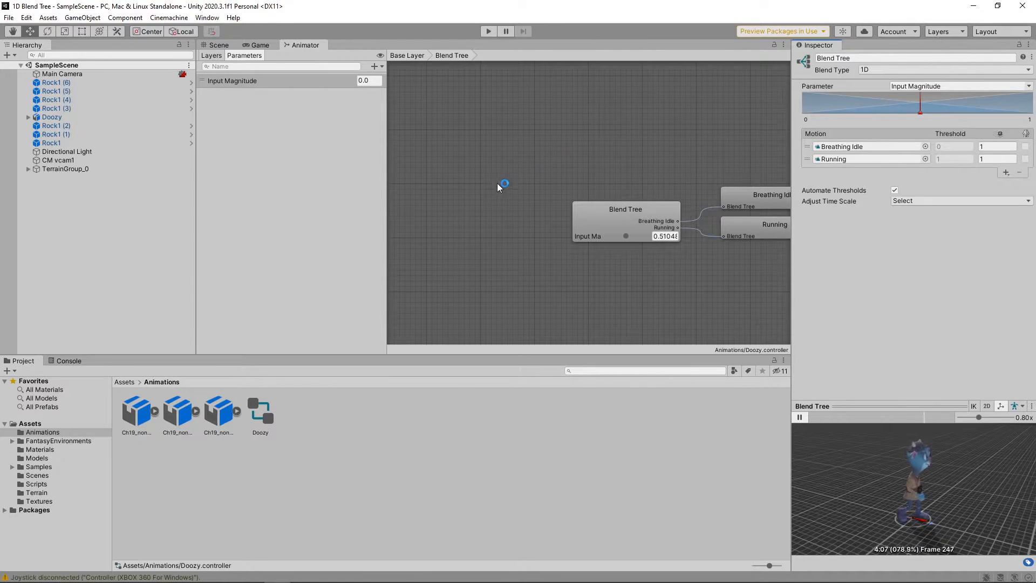
Step: Switch to Unity and enable Loop Time and Loop Pose for the imported Walking clip, applying the import settings
left_click(216, 416)
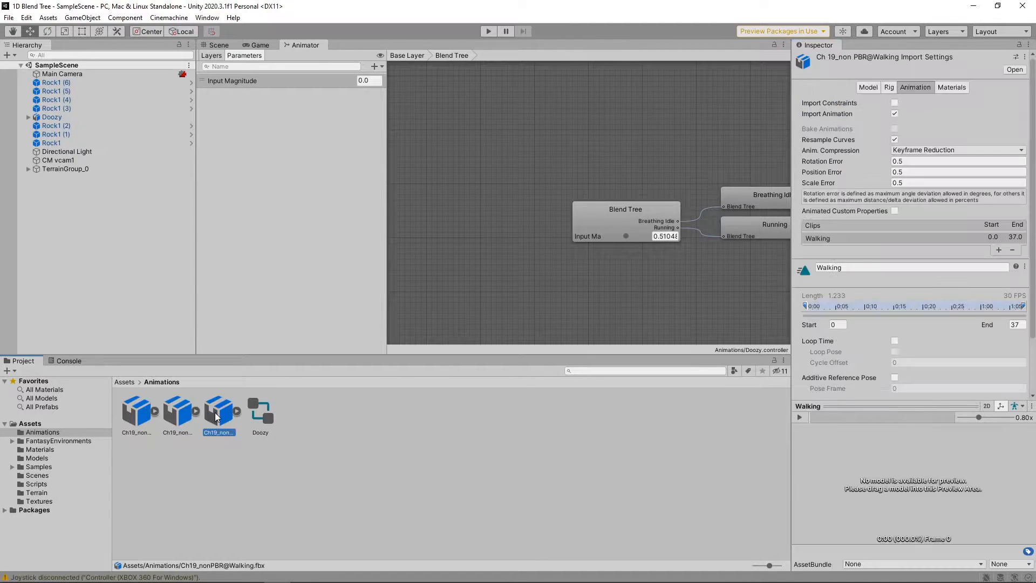
left_click(894, 341)
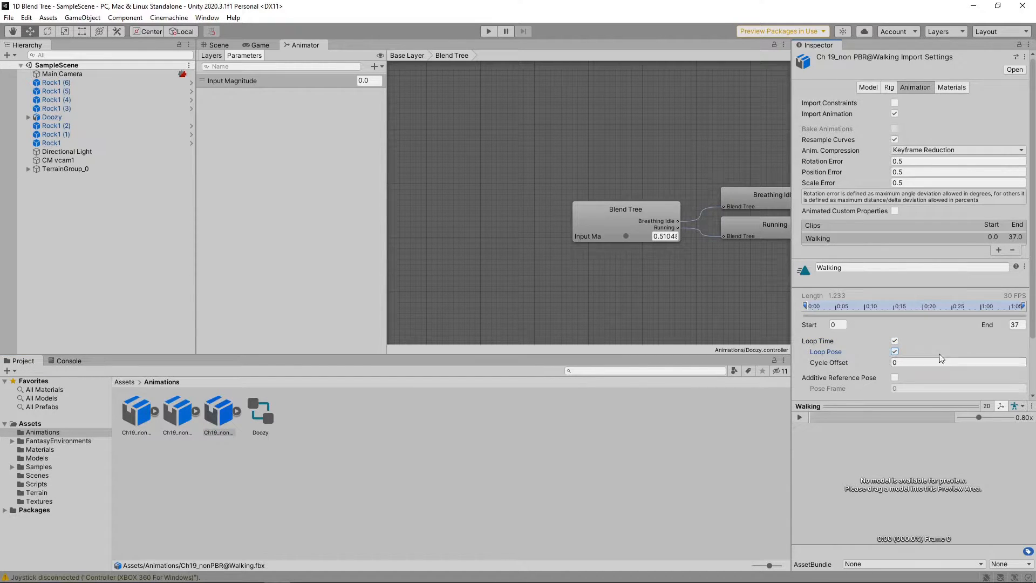
scroll(950, 353, "down", 3)
left_click(1013, 390)
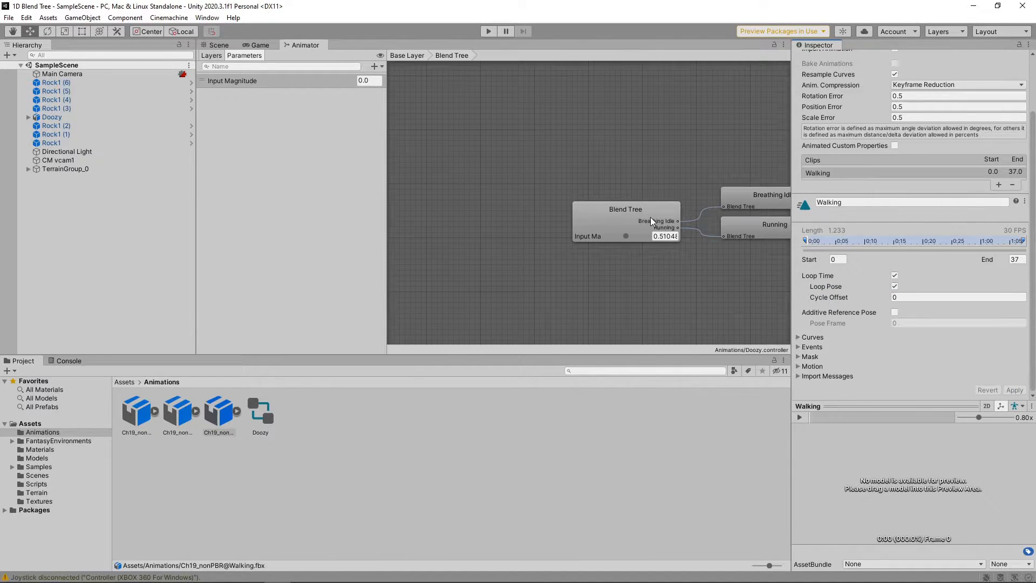
Step: Add a motion field with the Walking animation to the blend tree and place it between Breathing Idle and Running
left_click(652, 221)
left_click(1004, 172)
left_click(991, 179)
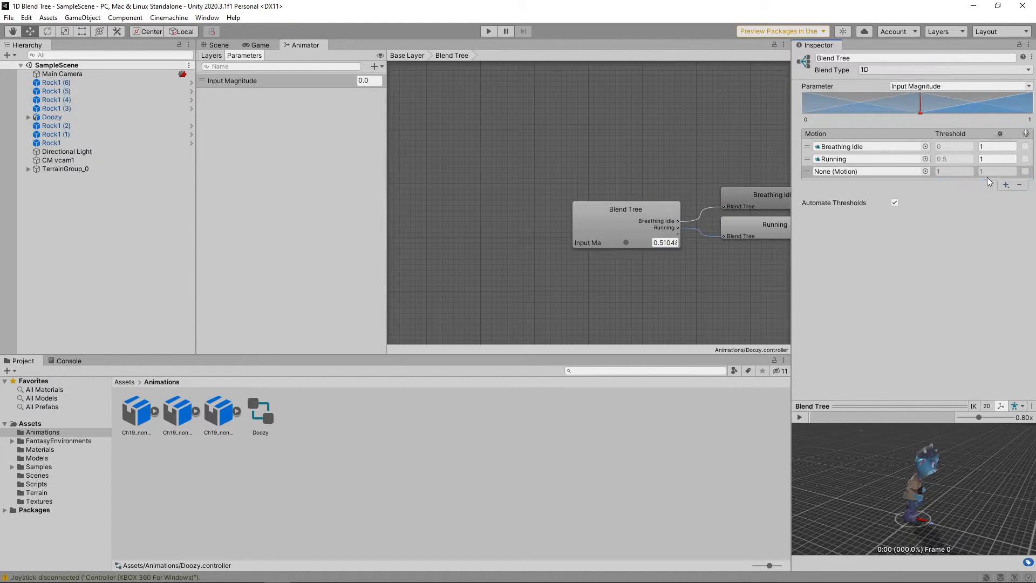
left_click(926, 171)
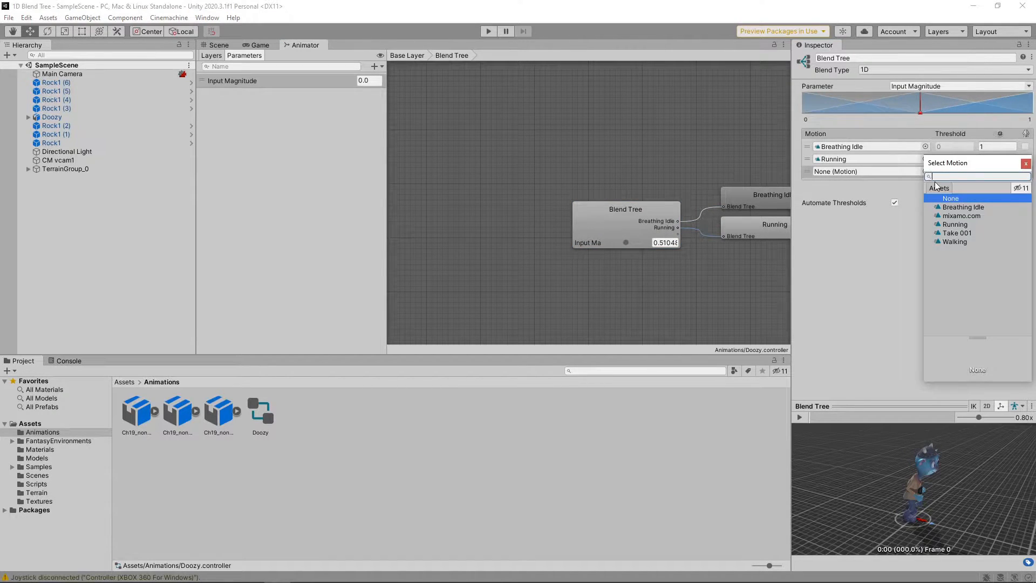
double_click(950, 242)
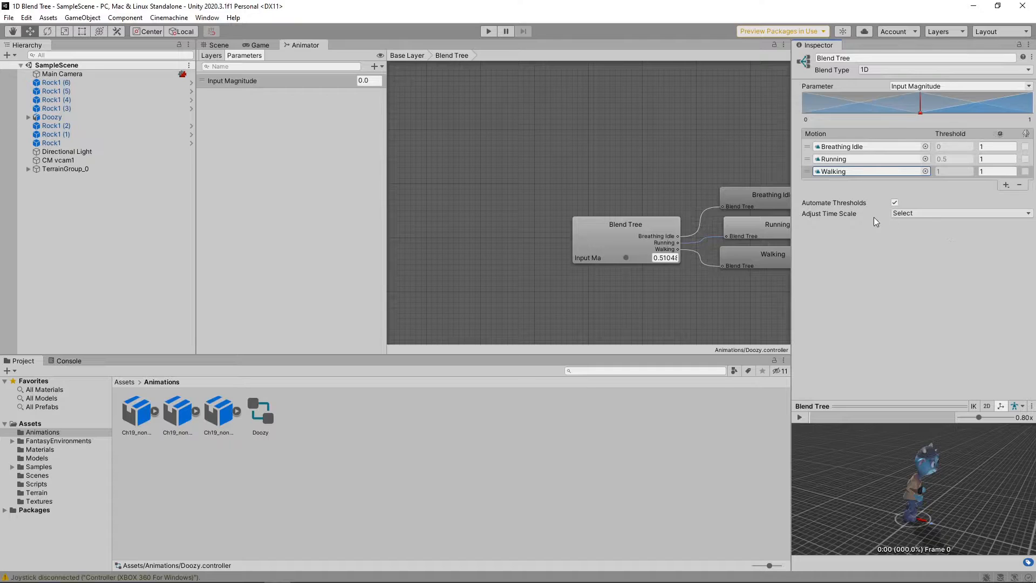
left_click_drag(808, 173, 810, 162)
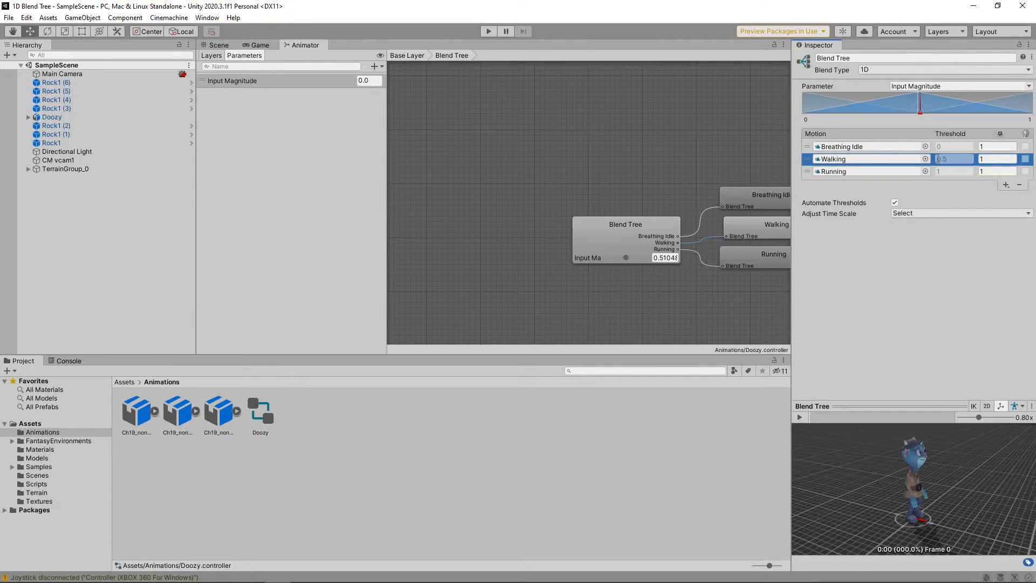
Step: Disable Automate Thresholds for the blend tree and set the Walking threshold to 0.3
left_click(894, 203)
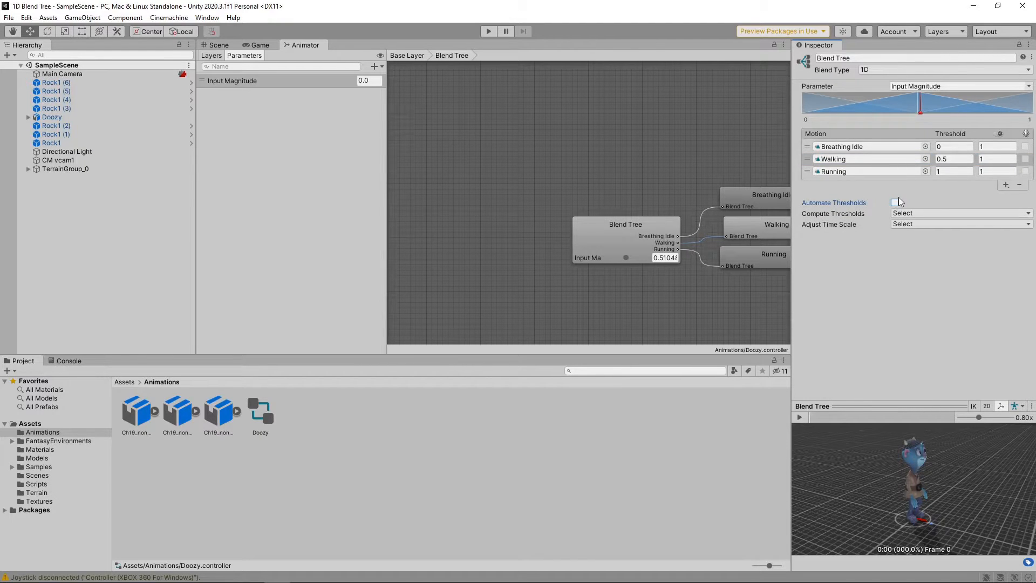
left_click(945, 159)
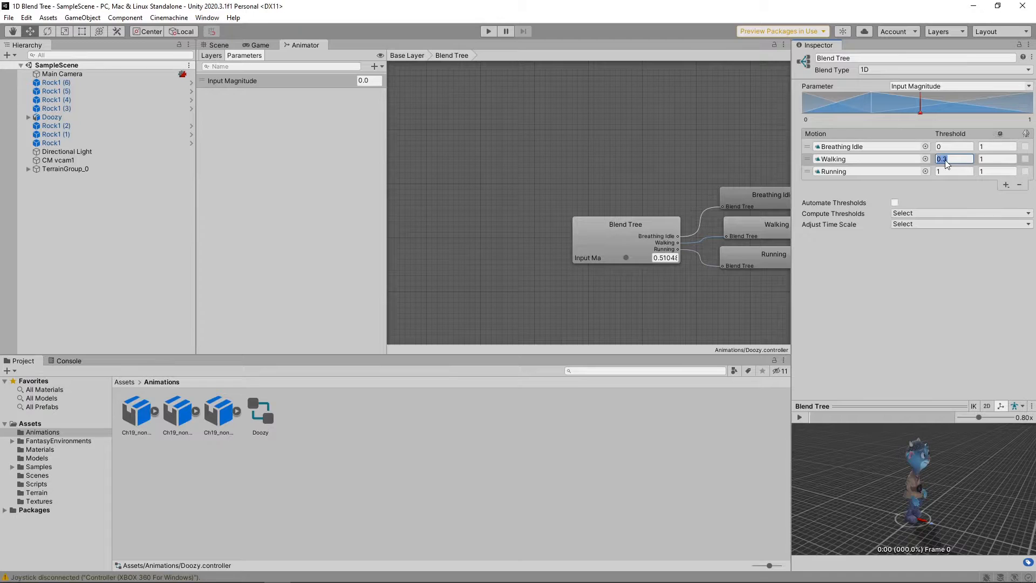
Step: Turn Automate Thresholds back on and preview the blend tree animation while moving the blend position from Walking to Running
left_click(894, 204)
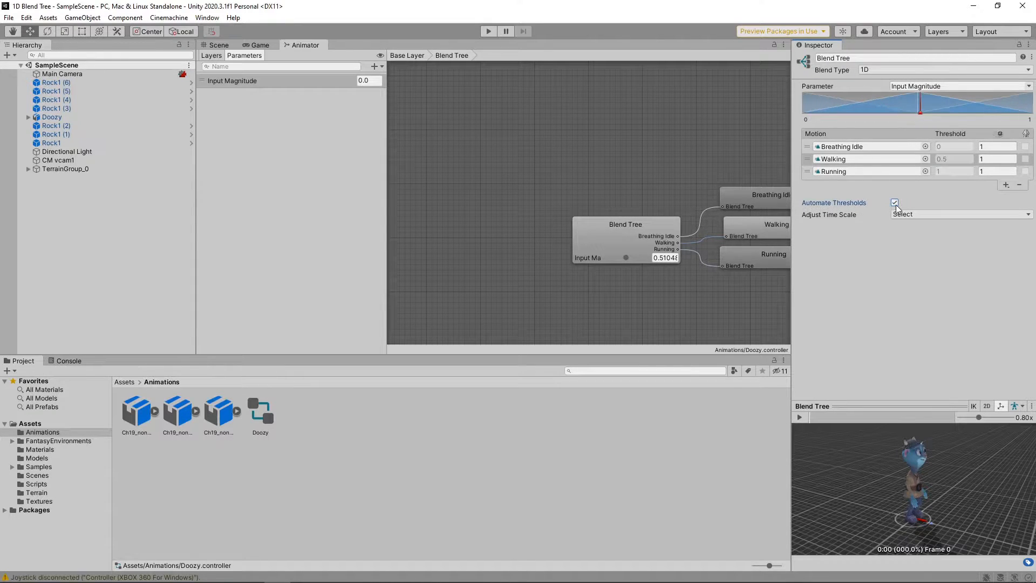
left_click(800, 417)
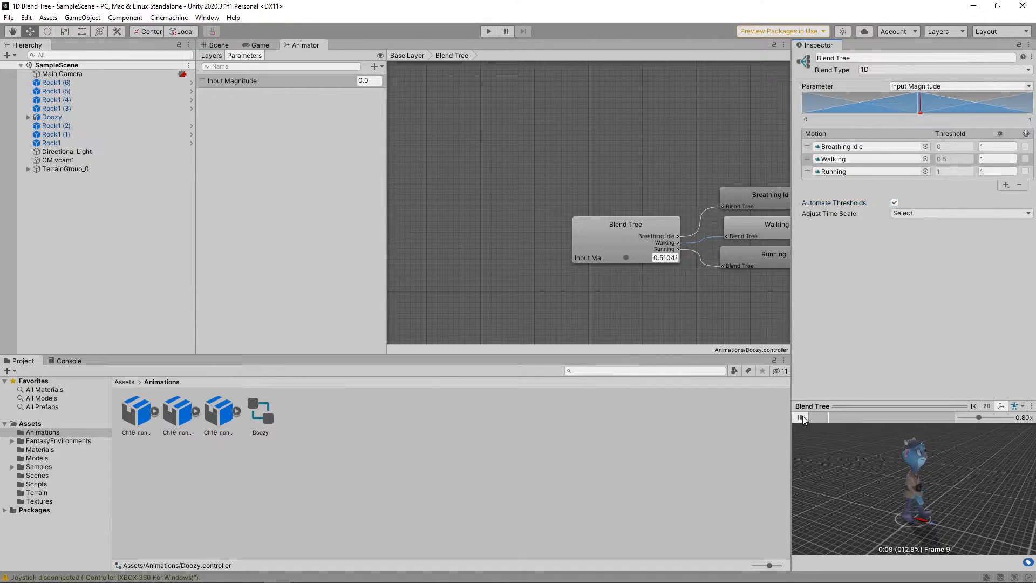
mouse_move(918, 111)
left_mouse_down()
mouse_move(784, 140)
mouse_move(920, 95)
mouse_move(1030, 115)
left_mouse_up()
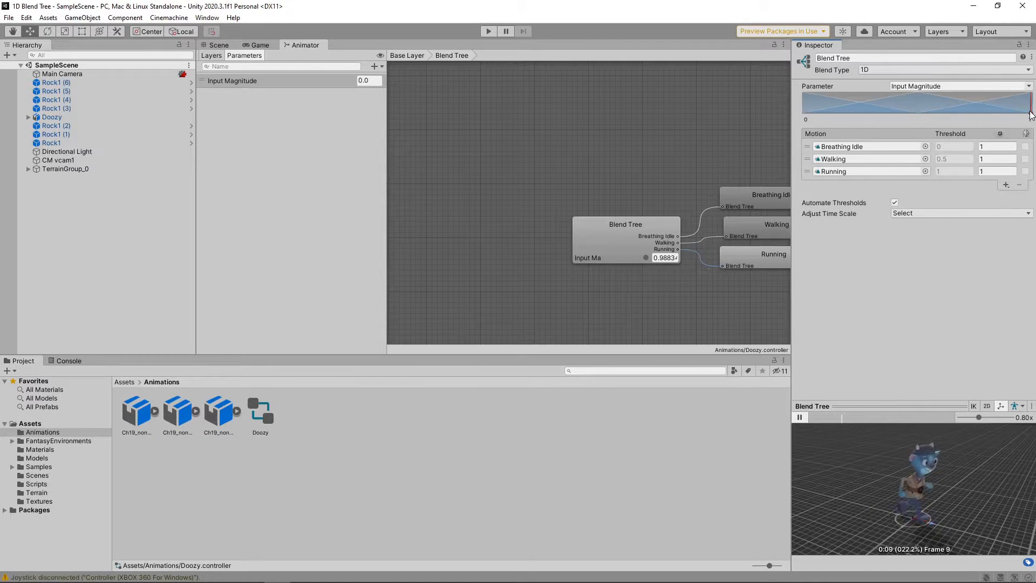
Step: Select Doozy and open its PlayerMovement script in Visual Studio
left_click(52, 117)
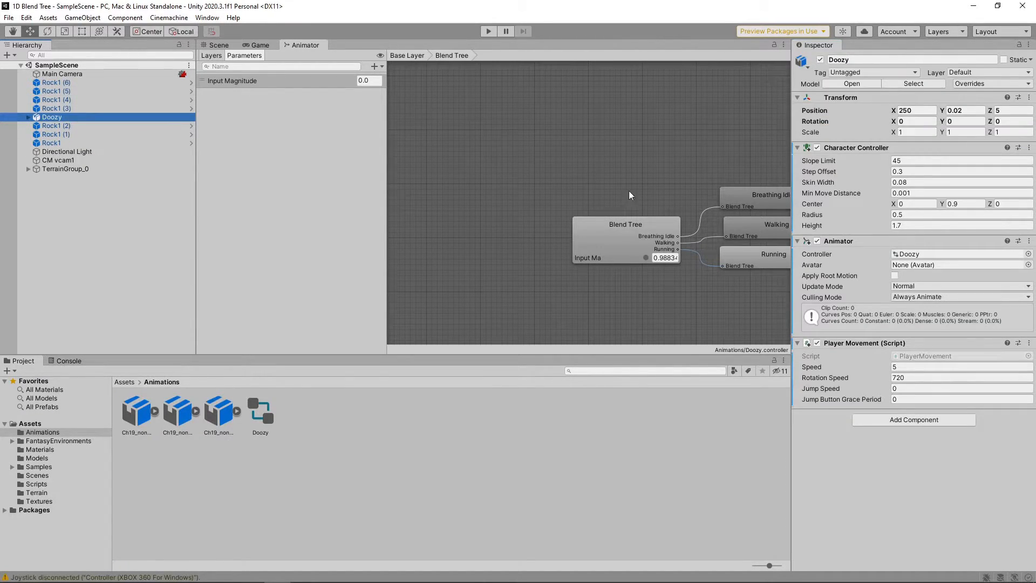
double_click(921, 356)
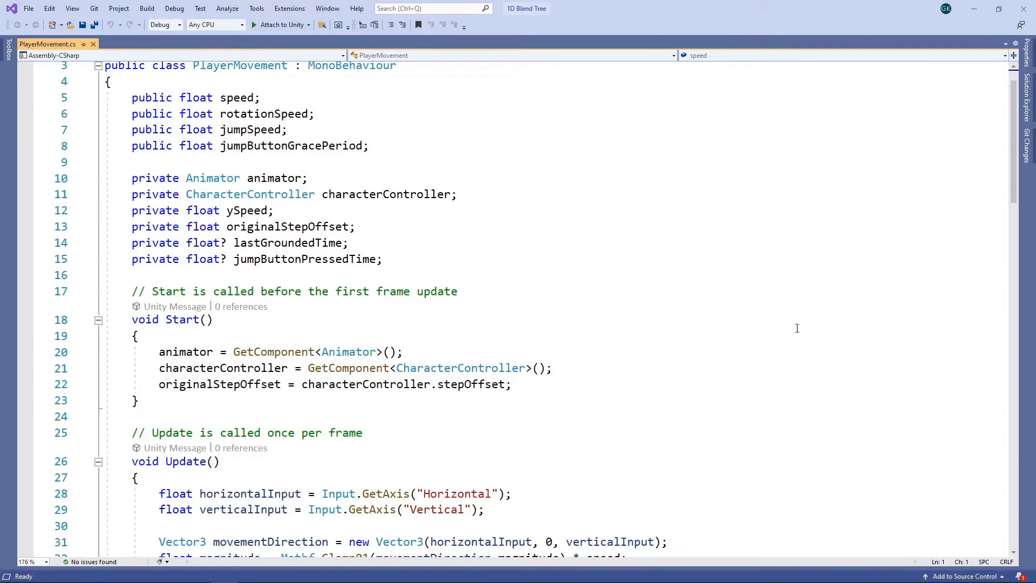
Step: Examine the lines that fetch the Animator, read horizontal and vertical input, build movementDirection and calculate magnitude
left_click(485, 350)
key("shift+Home")
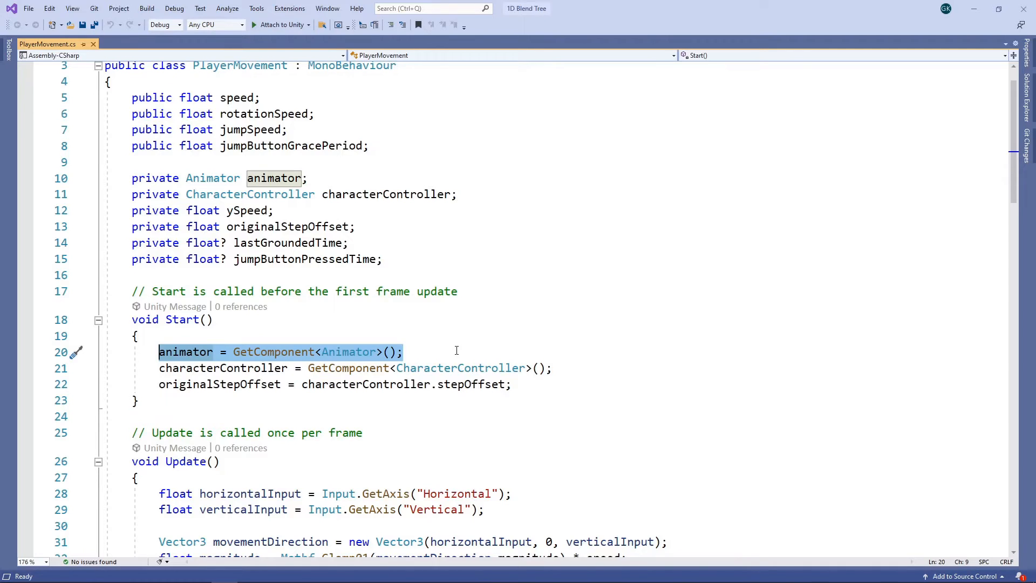
scroll(456, 350, "down", 3)
left_click_drag(502, 363, 162, 349)
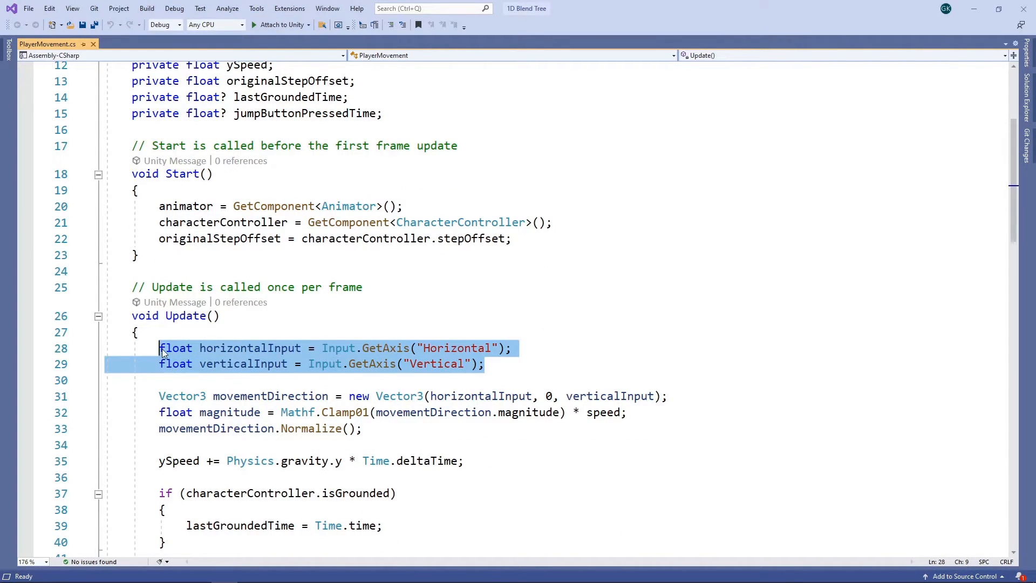
left_click(160, 394)
key("shift+End")
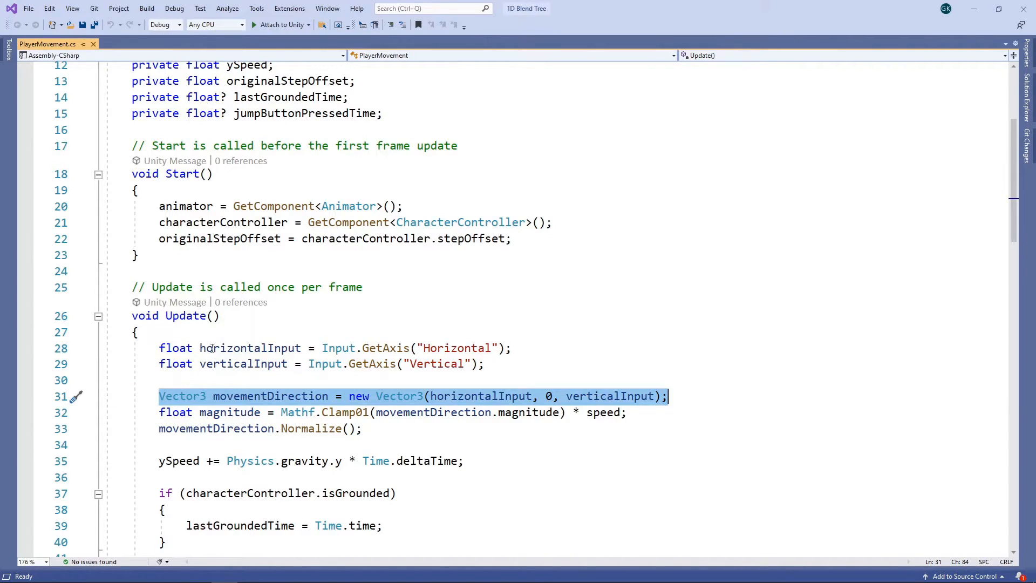
left_click(159, 410)
key("shift+End")
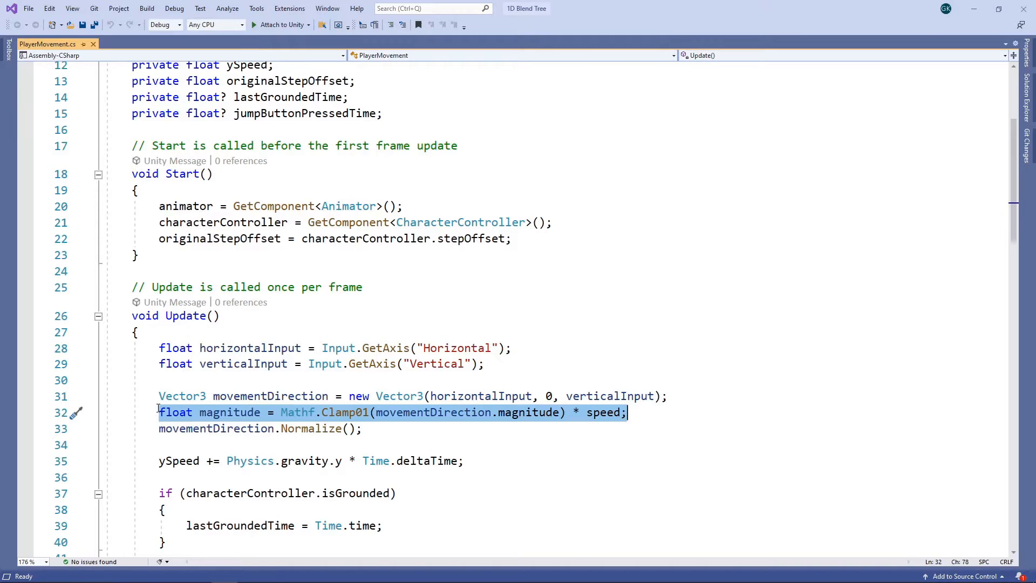
Step: Rename the speed field to maximumSpeed throughout the script and save the file
left_click(598, 416)
right_click(598, 419)
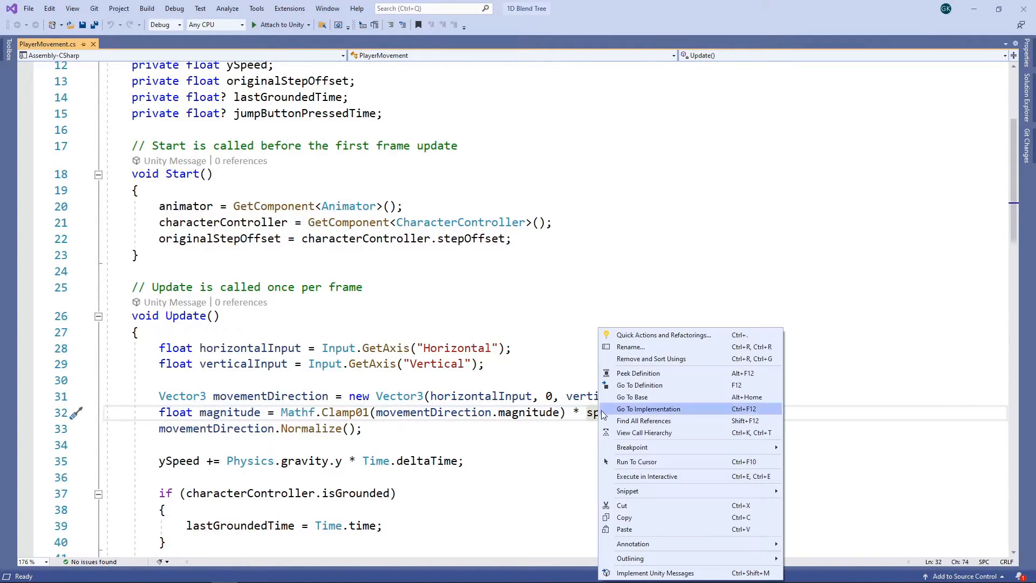
left_click(630, 347)
type("maximumSpee;")
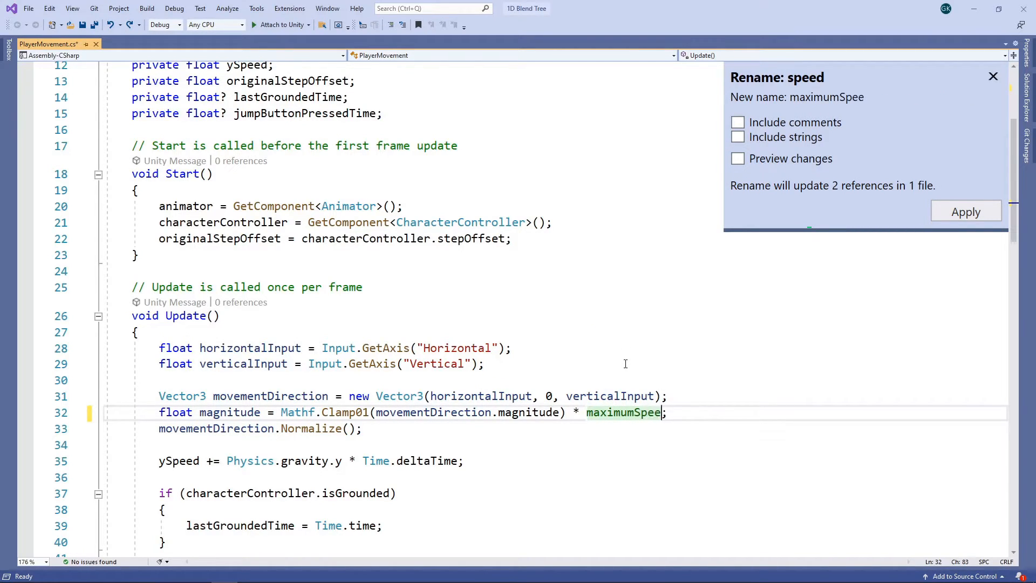
key("Return")
key("ctrl+s")
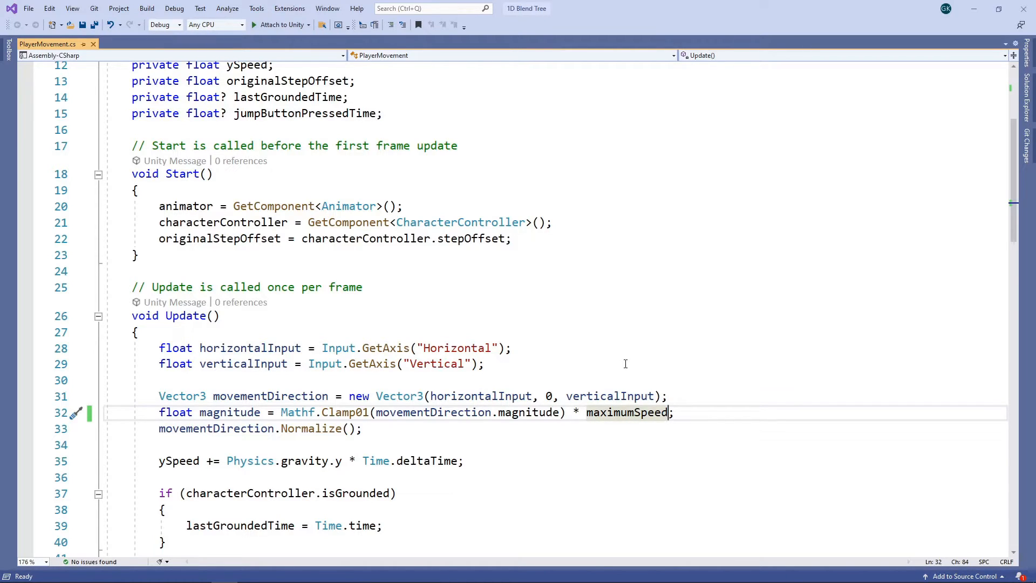
Step: Rename the local variable magnitude in Update to speed, updating all its references
right_click(248, 414)
left_click(279, 347)
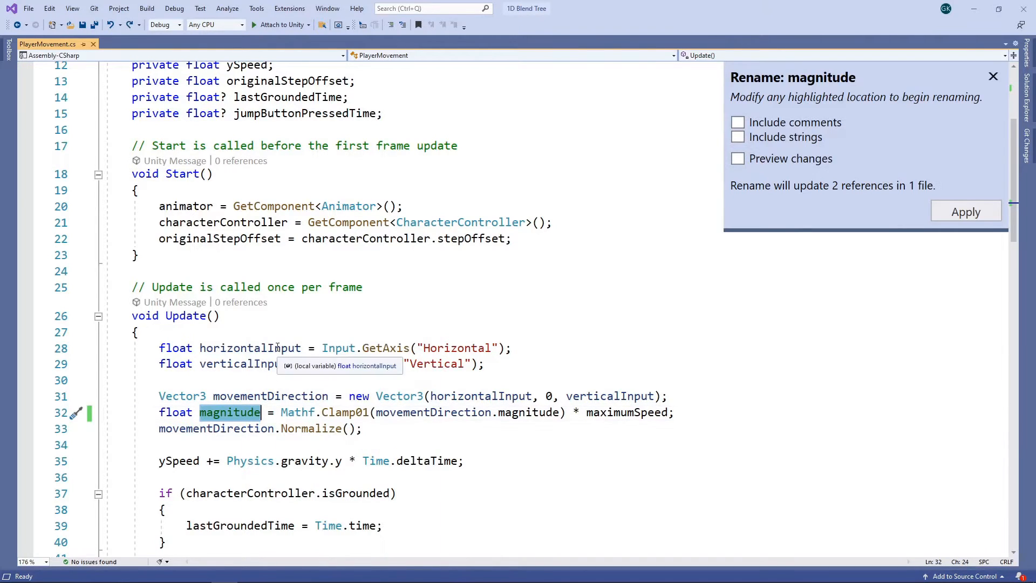
type("spee")
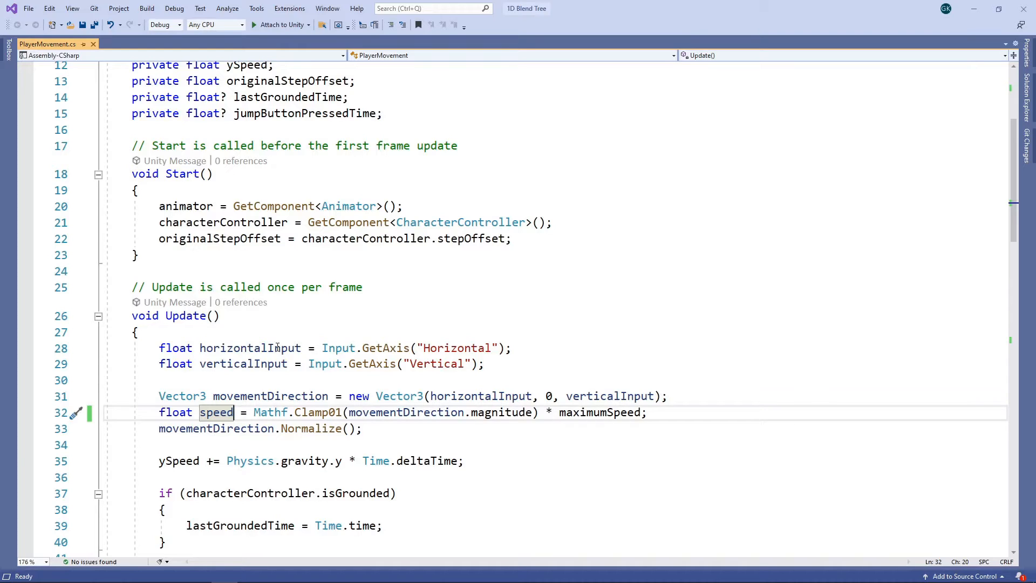
Step: Extract Mathf.Clamp01(movementDirection.magnitude) from the speed calculation into a local variable named inputMagnitude
left_click(255, 413)
key("shift+Right")
key("shift+Right")
key("shift+Right")
key("shift+Right")
key("shift+Right")
key("shift+Right")
key("shift+Right")
key("shift+Right")
key("shift+Right")
key("shift+Right")
key("shift+Right")
key("shift+Right")
key("shift+Right")
key("shift+Right")
key("shift+Right")
key("shift+Right")
key("shift+Right")
key("shift+Right")
key("shift+Right")
key("shift+Right")
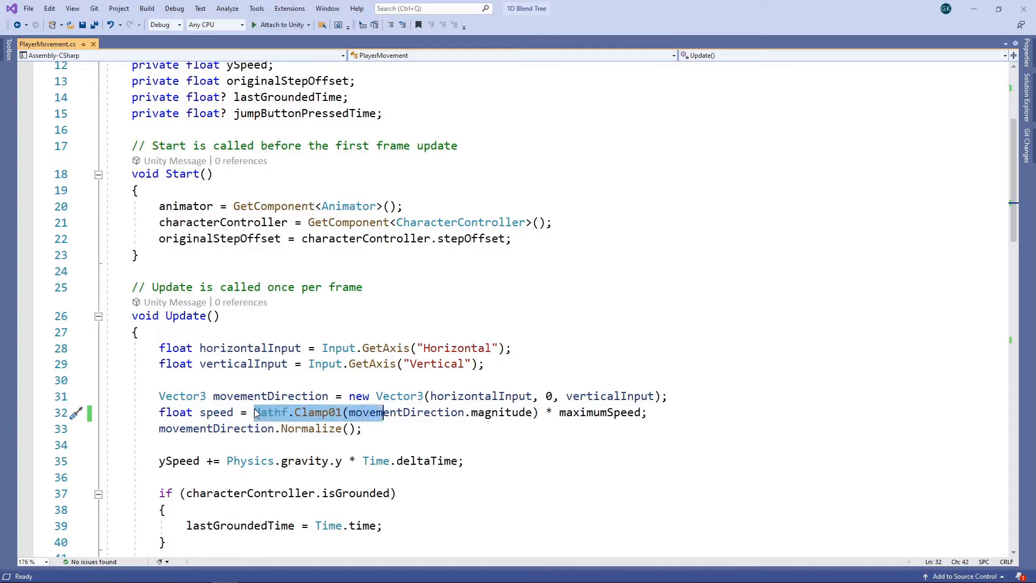
left_click(80, 415)
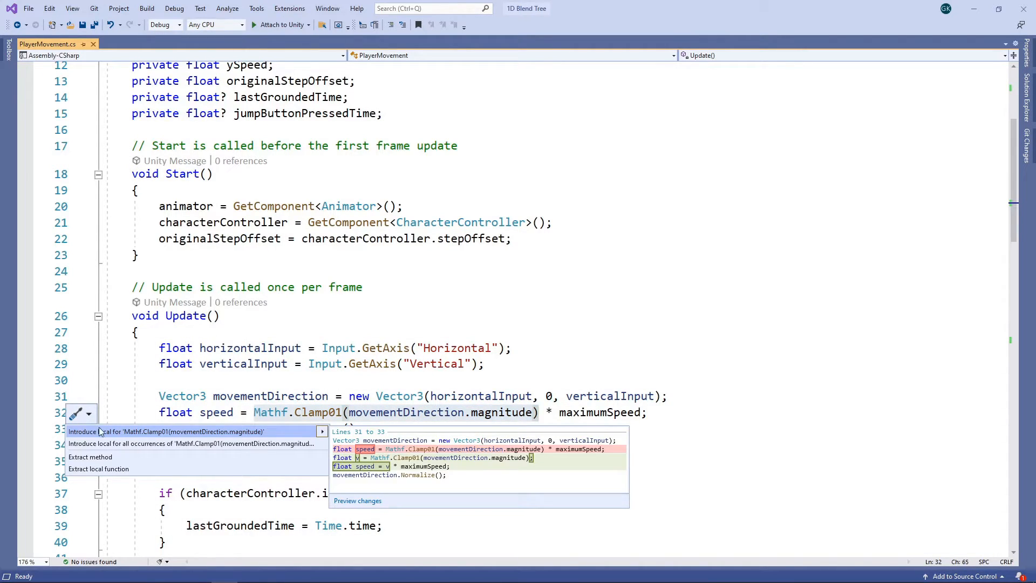
left_click(98, 430)
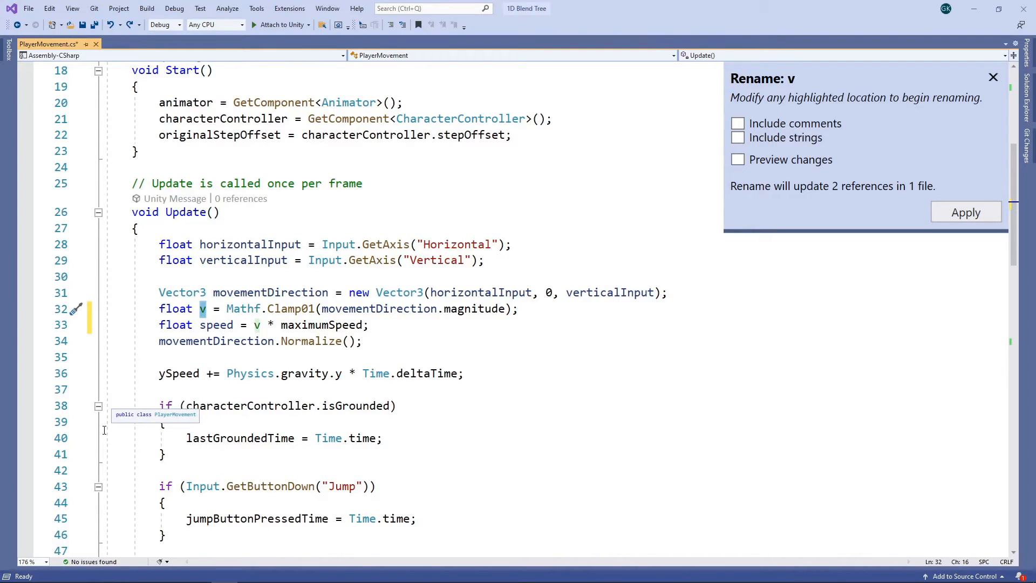
type("inputMagnitude")
key("Return")
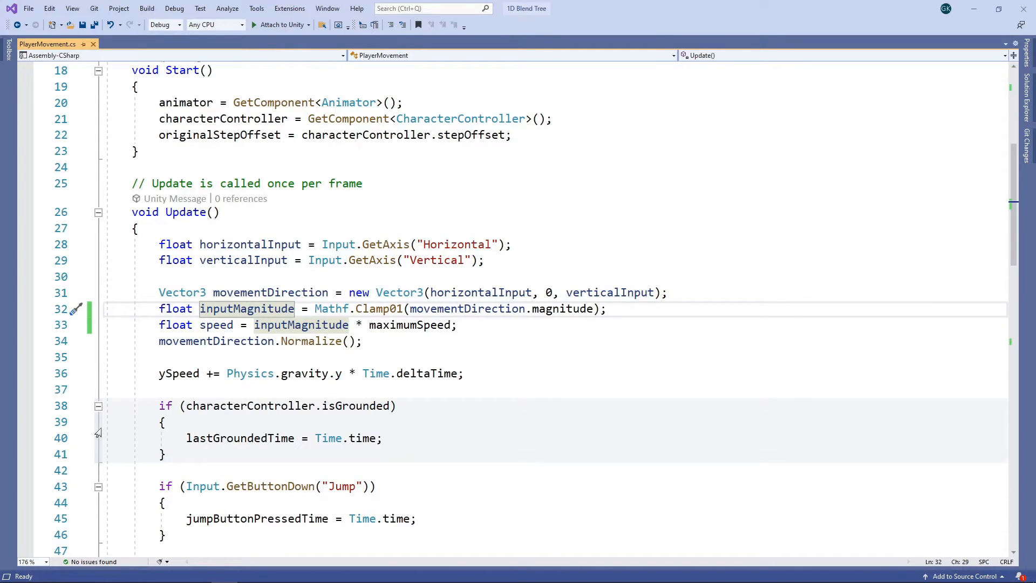
Step: Below the inputMagnitude declaration, add animator.SetFloat("Input Magnitude", inputMagnitude); followed by a blank line
key("End")
key("Return")
type("animat")
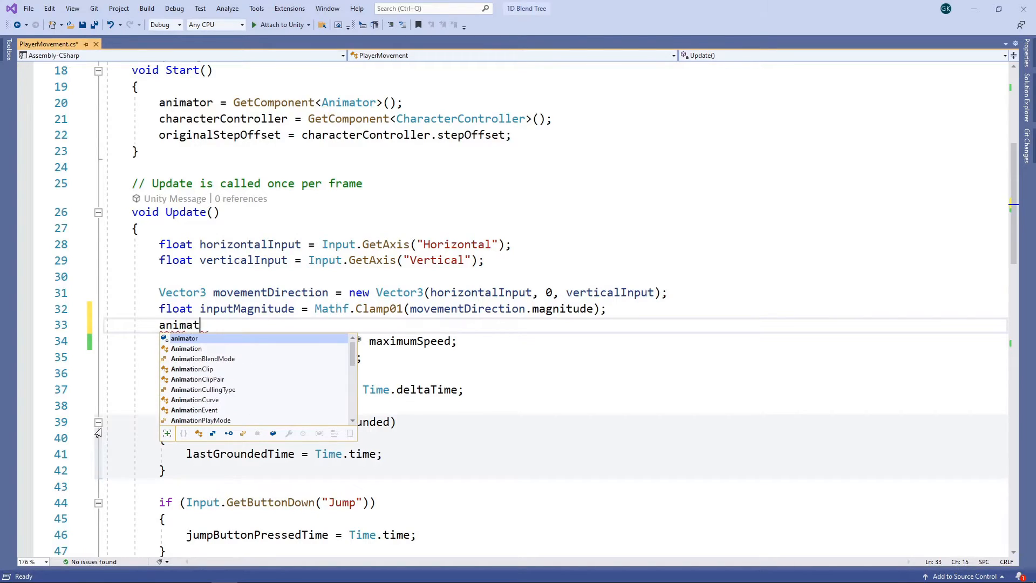
type("or.SetFloat(\"Input Magnitude\"")
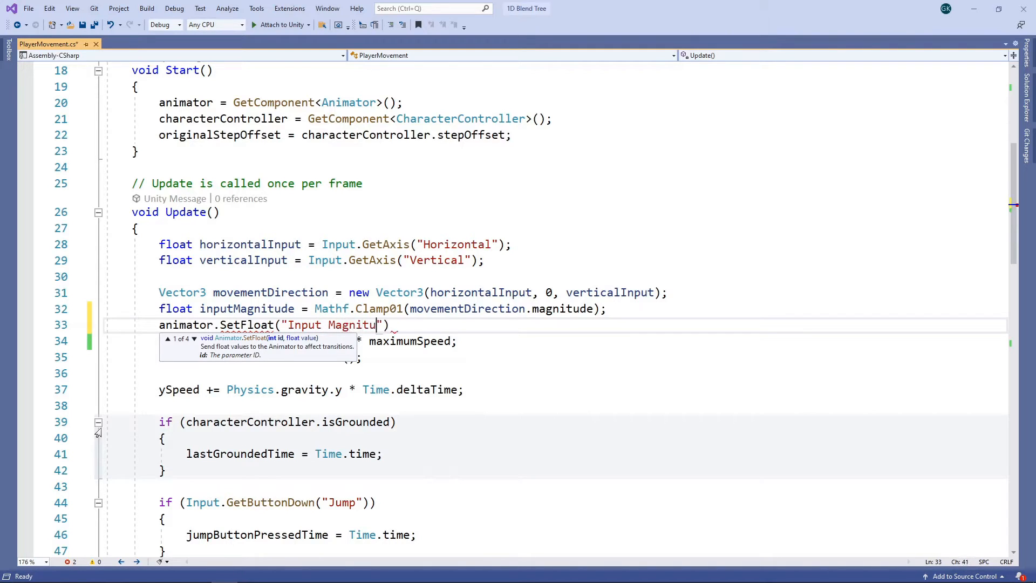
type(", inputMagn")
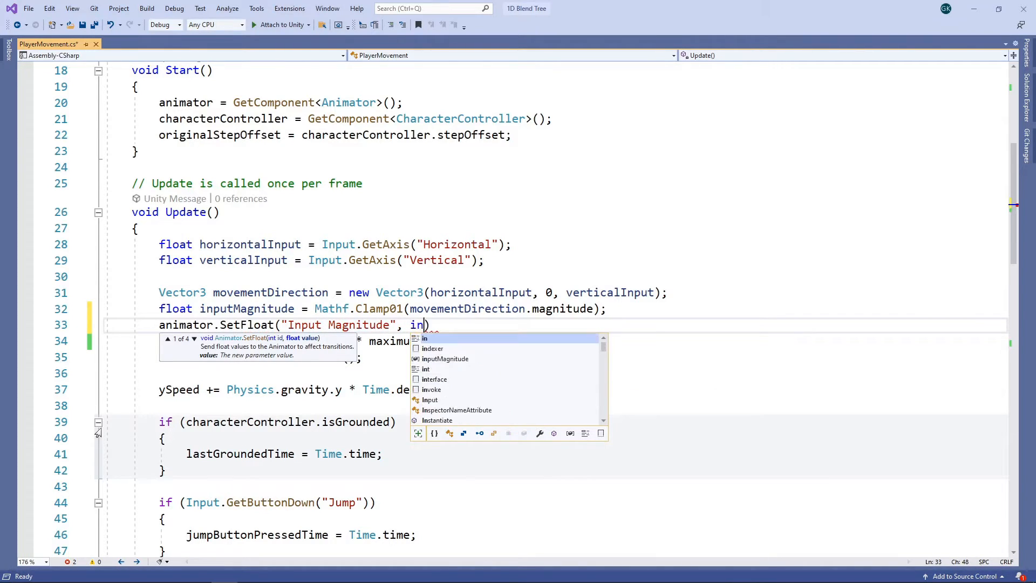
type("itude);")
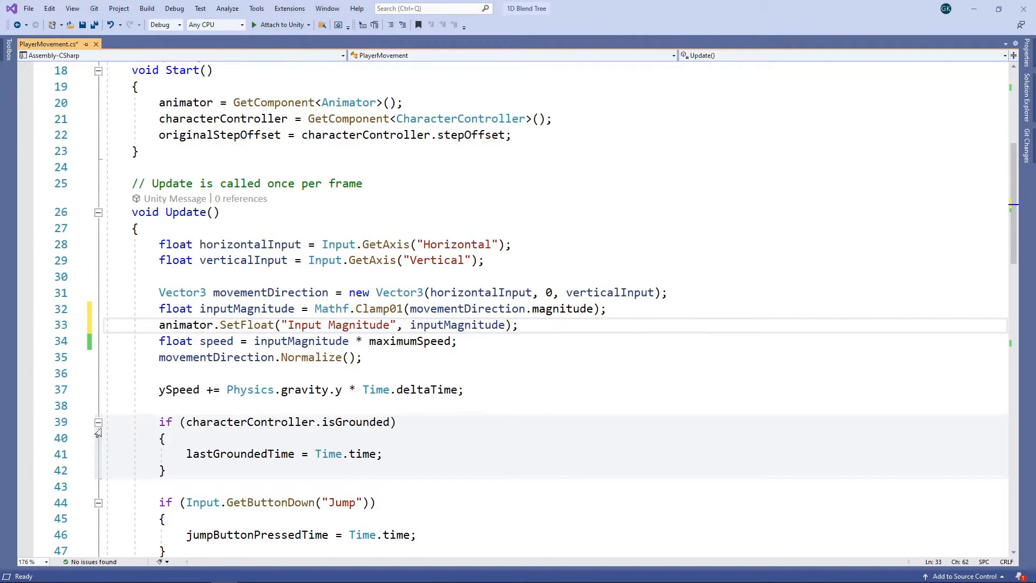
key("Return")
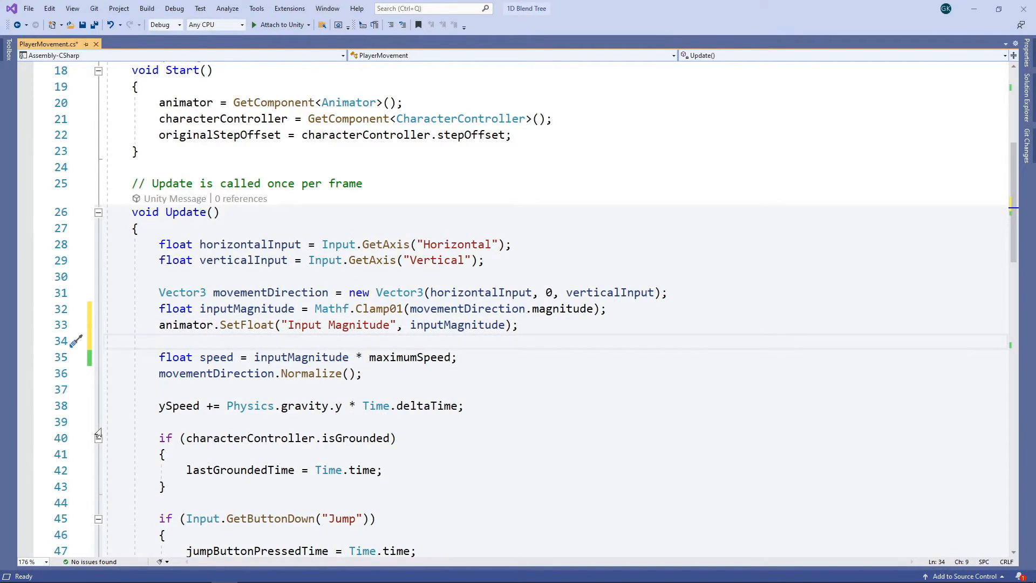
Step: Above the SetFloat call, add the condition if (Input.GetKey(KeyCode.LeftShift) || Input.GetKey(KeyCode.RightShift))
key("Up")
key("Return")
key("Return")
key("Up")
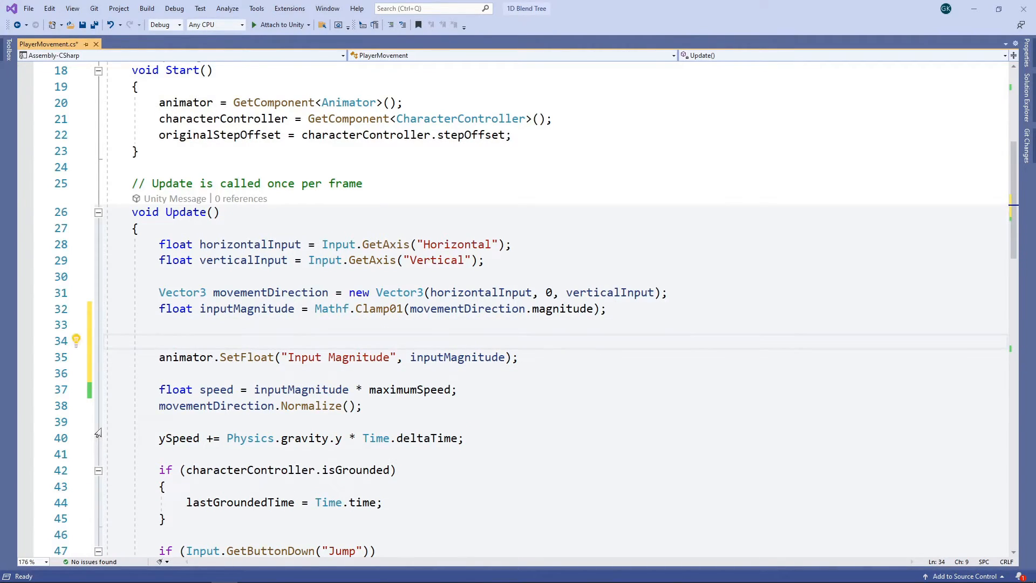
type("if (Input.GetKey(")
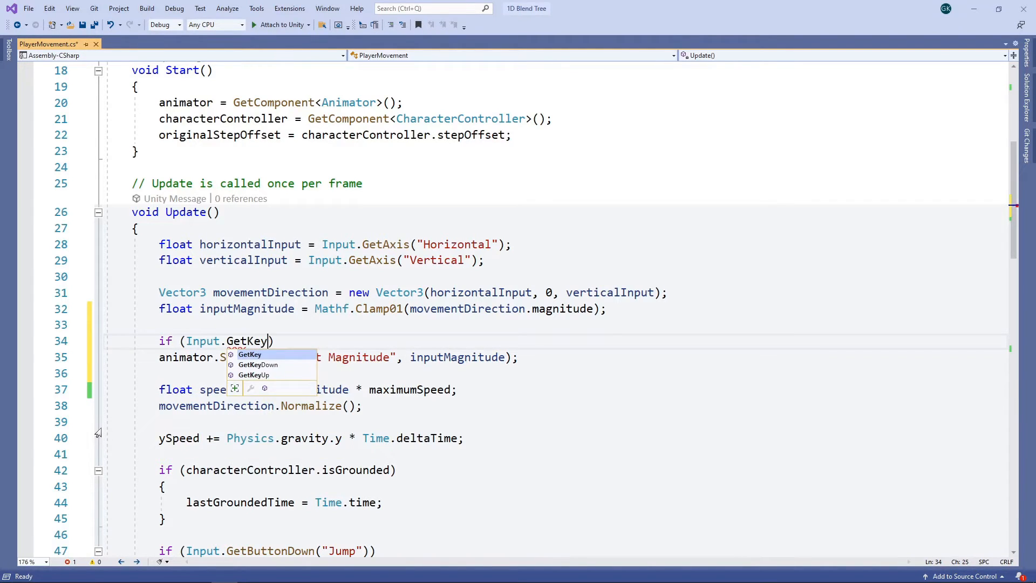
type("KeyCode.Left")
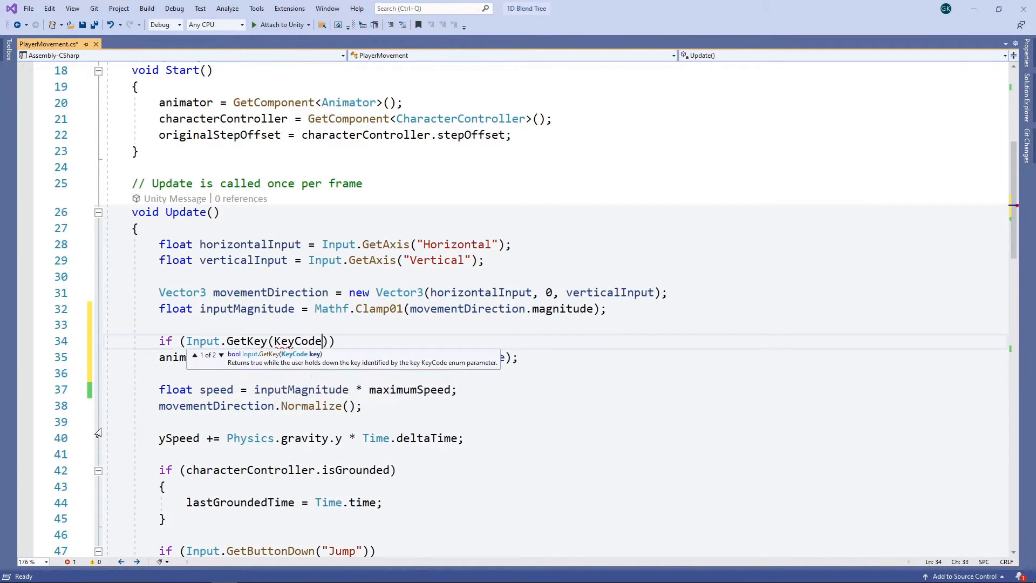
type("Shift")
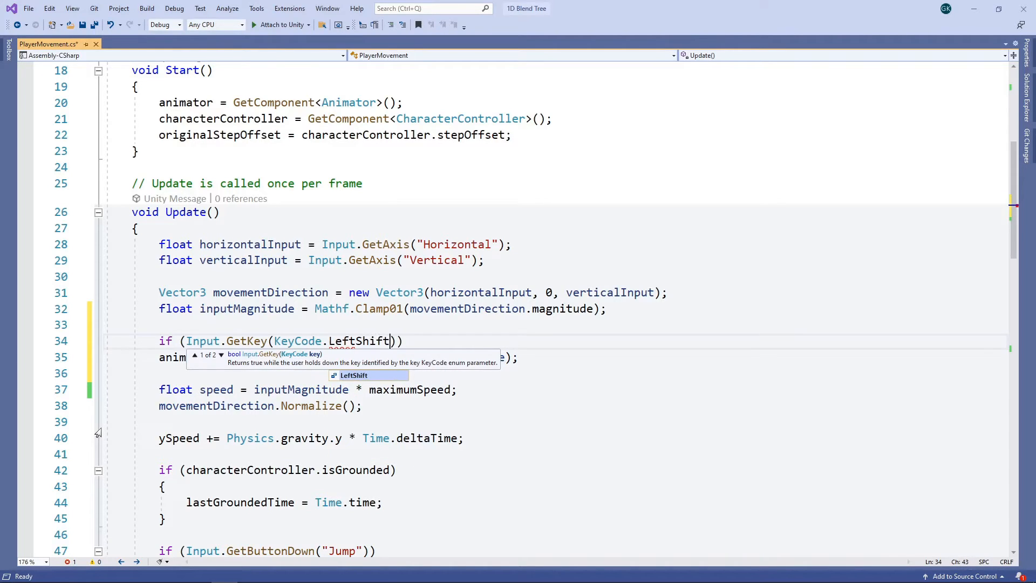
type(") || Input.GetKe")
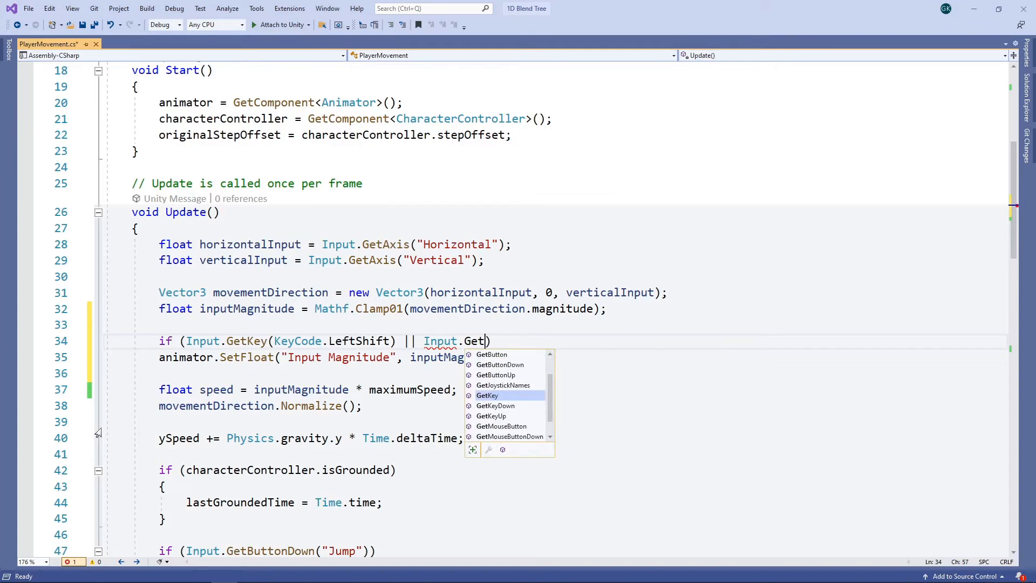
type("y(KeyCode")
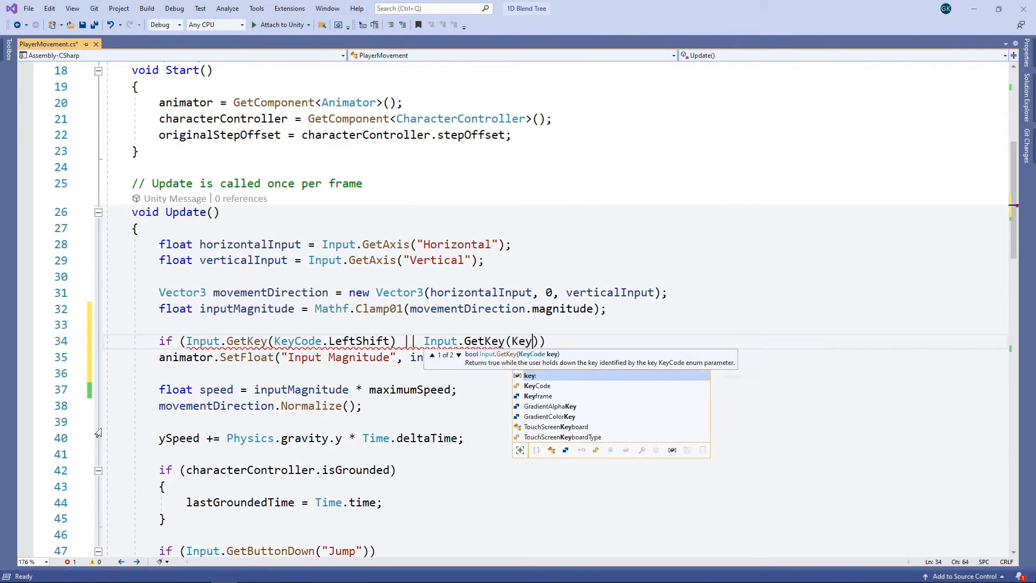
type(".RightShift)")
key("Return")
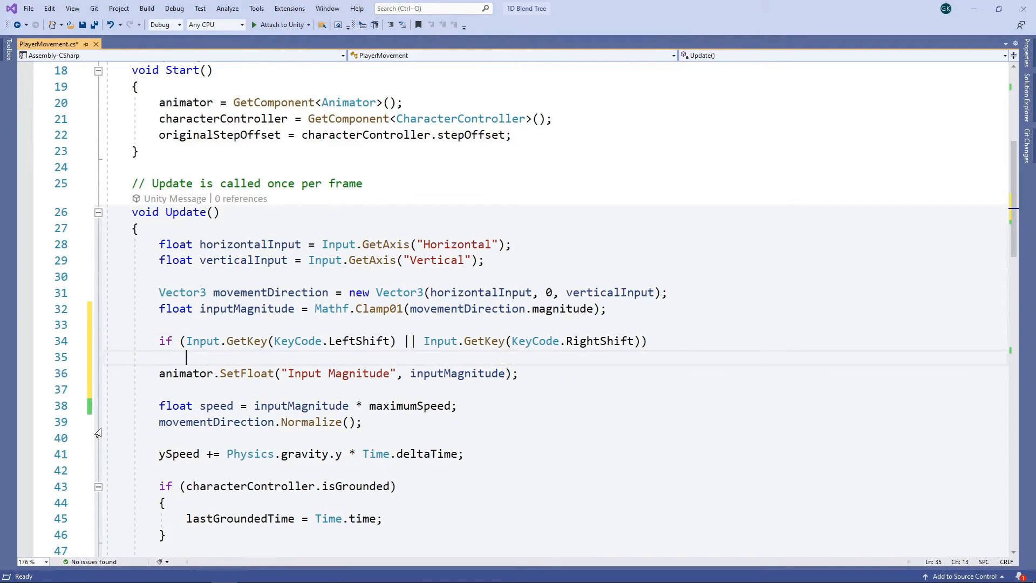
Step: Give the shift-key condition a block containing inputMagnitude /= 2; with a blank line after it, and save the script
type("{")
key("Return")
type("input")
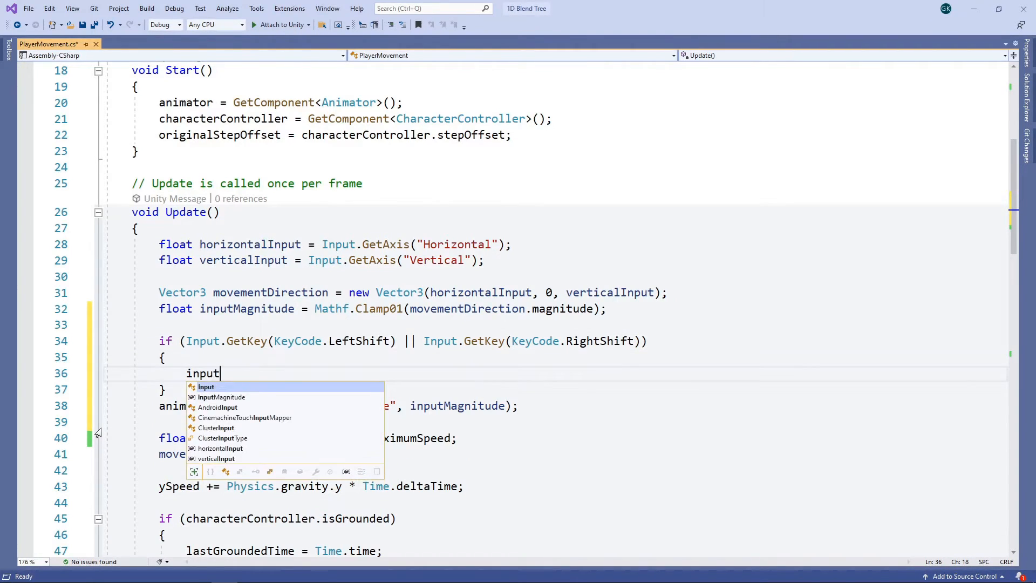
type("Magnitude /= 2;")
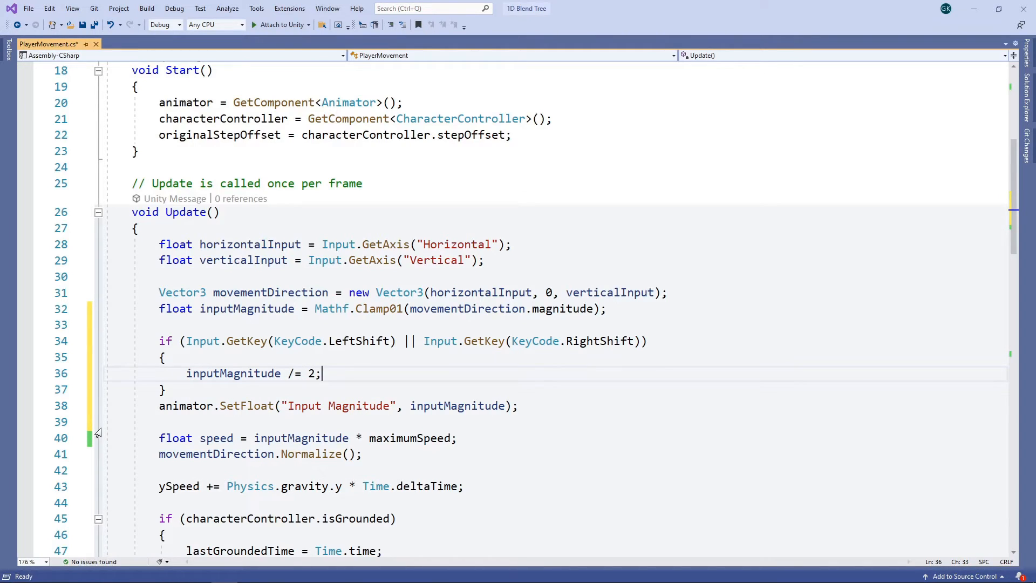
key("Down")
key("Return")
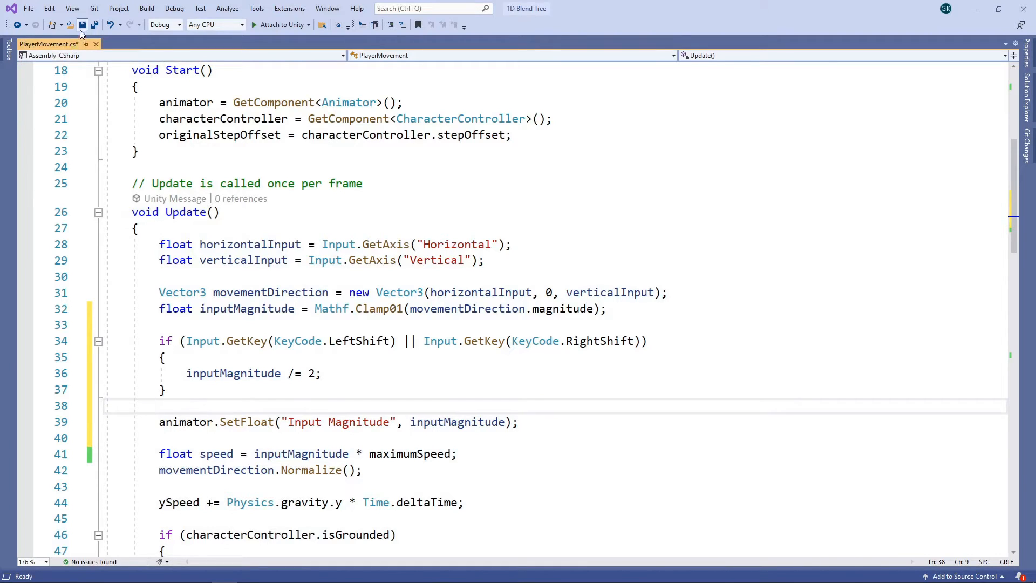
left_click(80, 30)
Step: Switch to Unity, set Doozy's Maximum Speed to 3 in the Player Movement script, and turn on Maximize On Play for the Game view
key("alt+Tab")
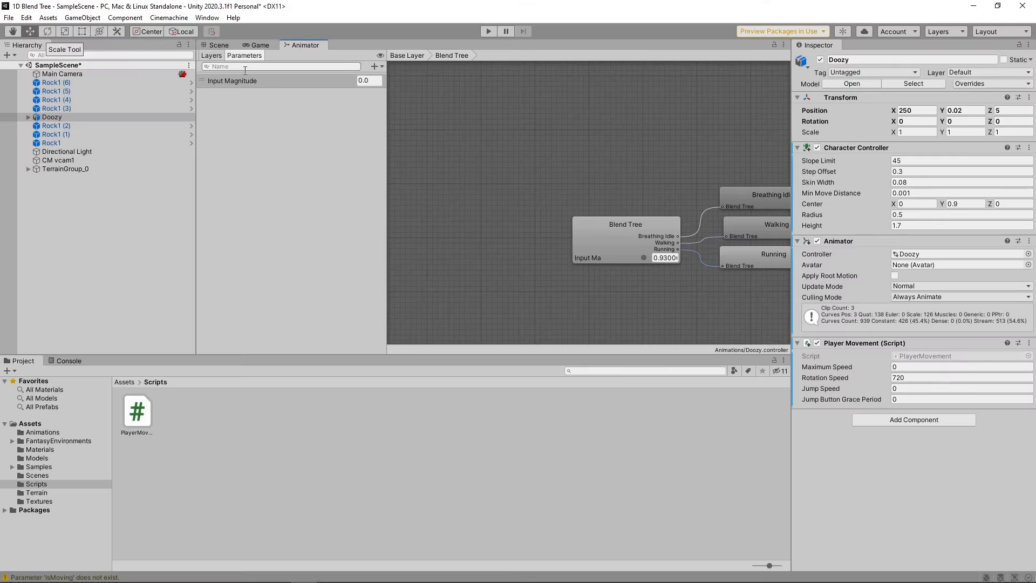
left_click(898, 367)
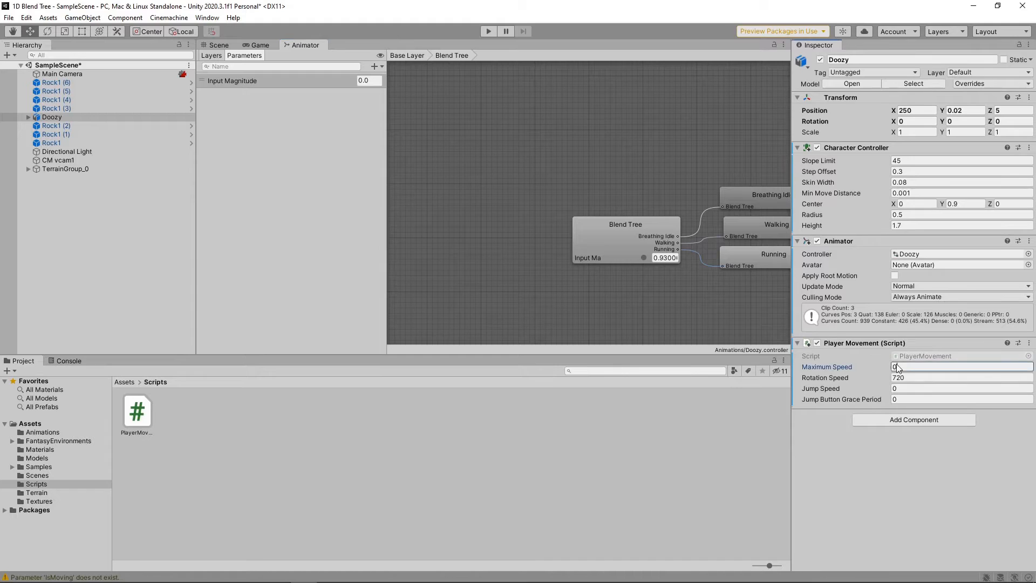
left_click(261, 45)
left_click(684, 56)
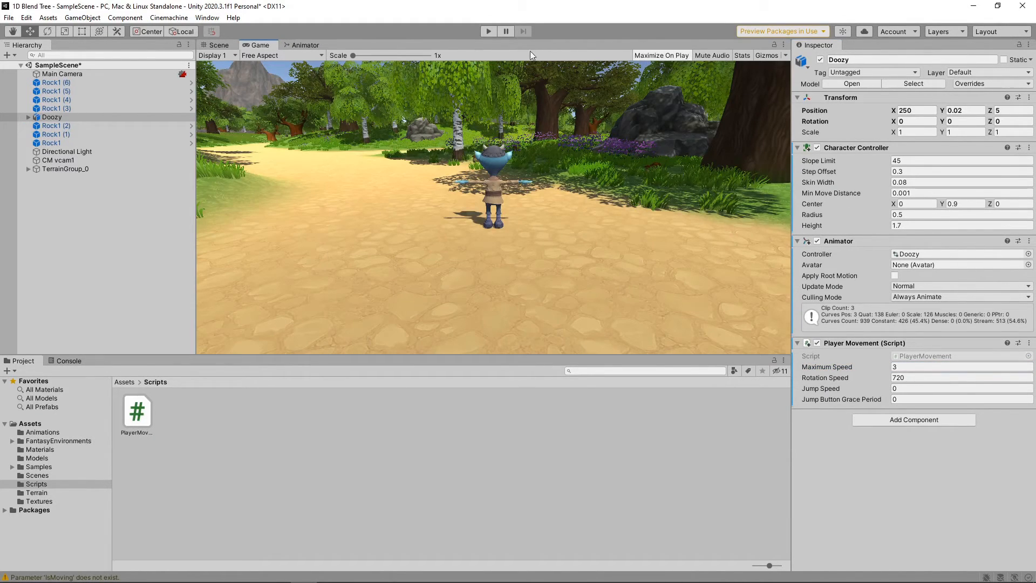
Step: Run the game, move the character left and right to test the idle, walking and running animations, and stop the game
left_click(488, 33)
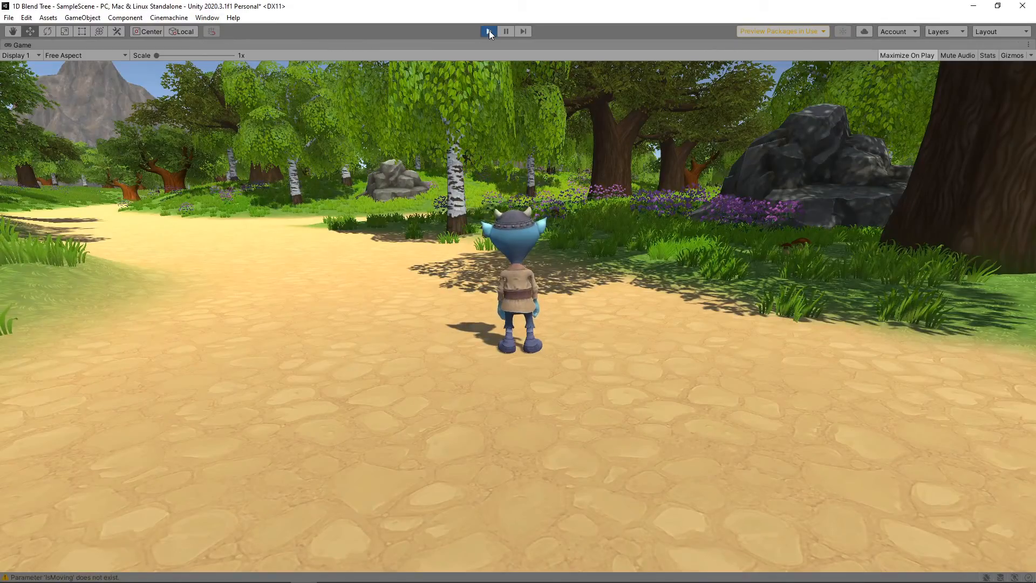
key("a")
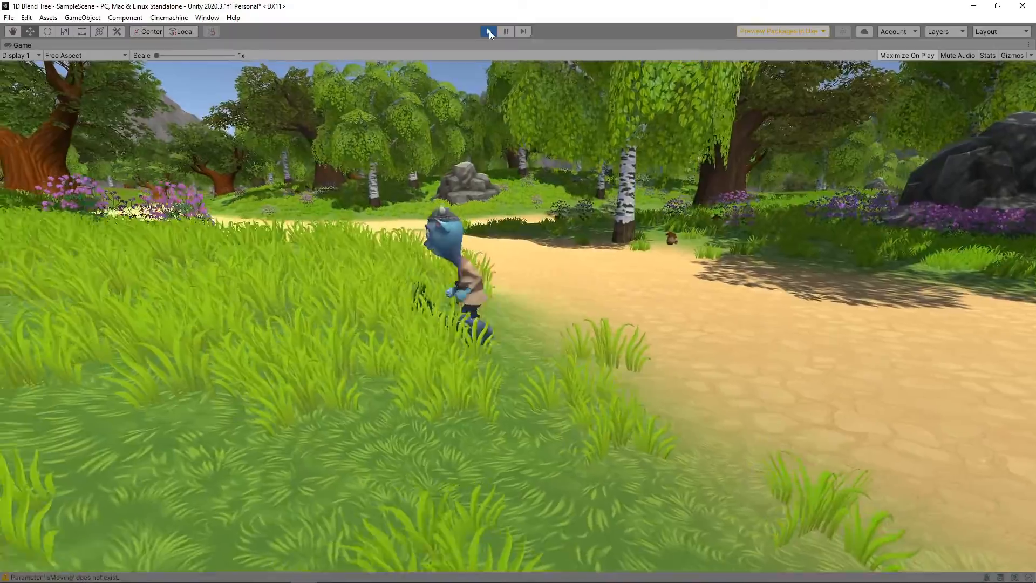
key("d")
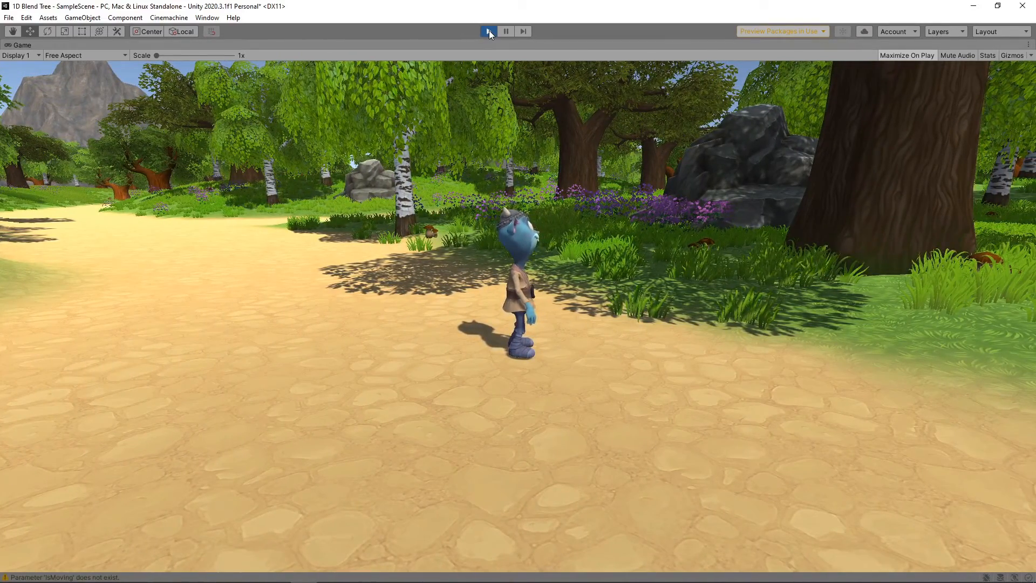
left_click(489, 31)
Step: Switch to Visual Studio, append the arguments 0.05f and Time.deltaTime to the animator.SetFloat call for Input Magnitude, and save the script
key("alt+Tab")
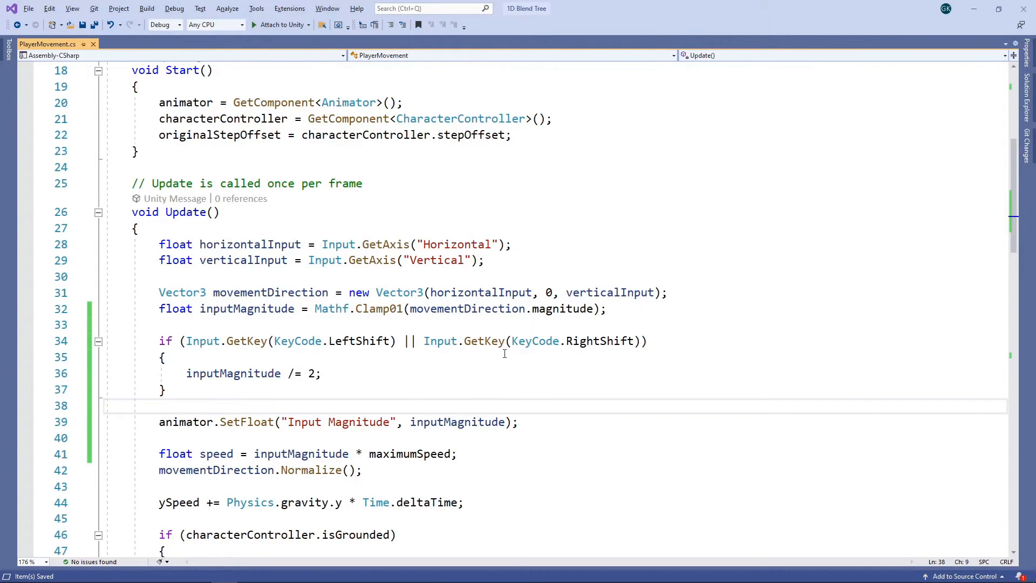
left_click(506, 420)
type(",")
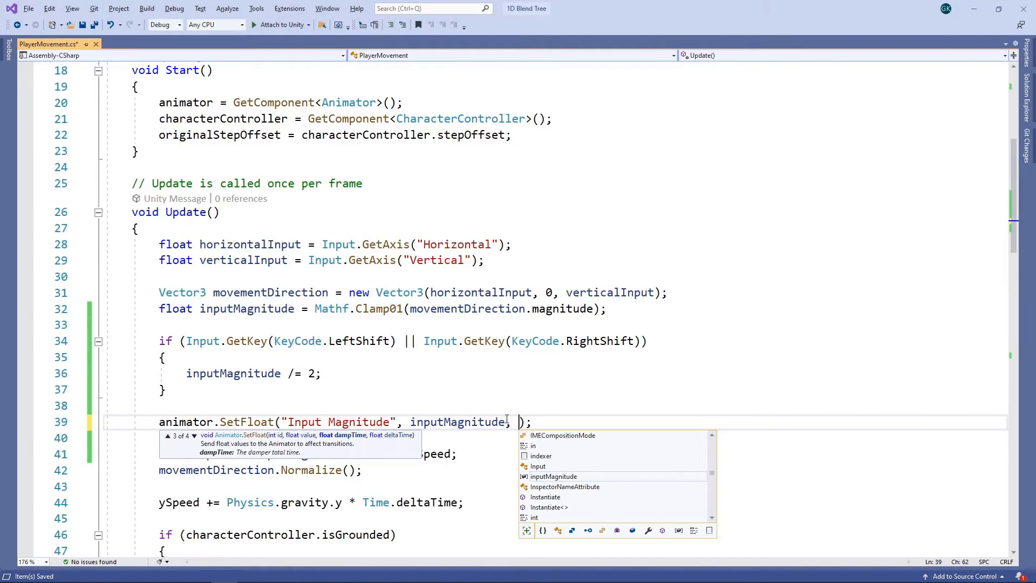
type("0.")
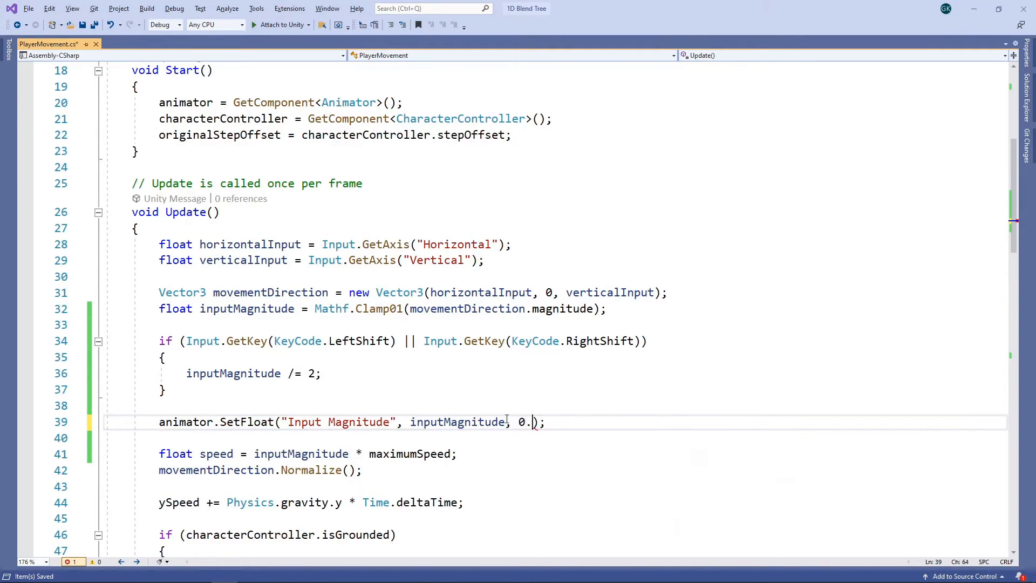
type("05f, Time.")
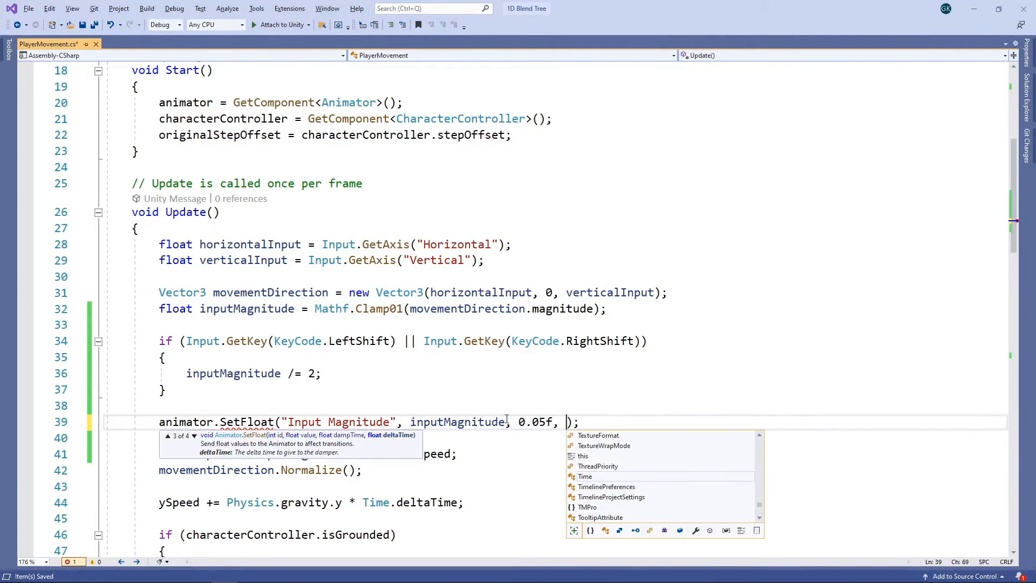
type("deltaT")
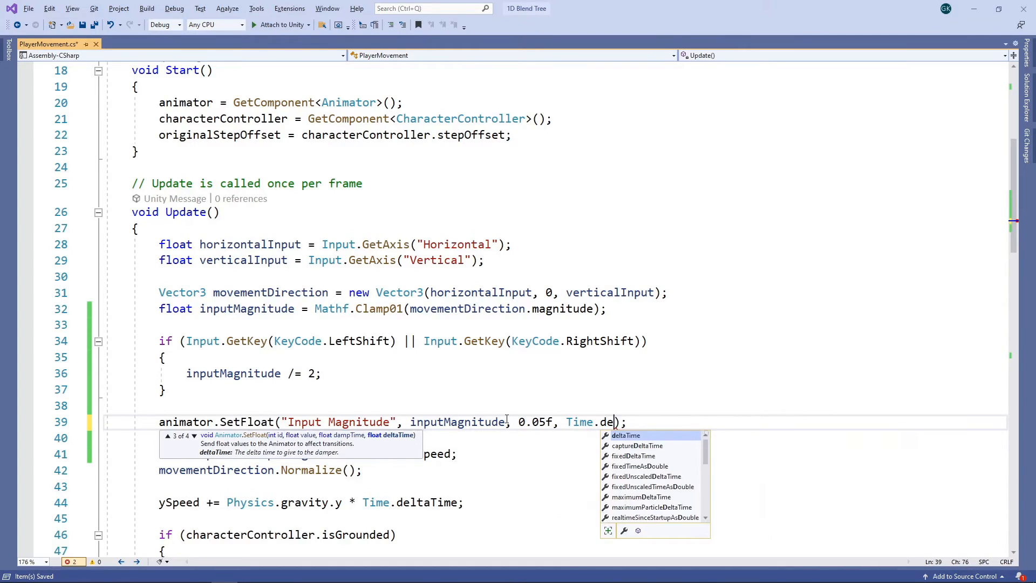
type("ime")
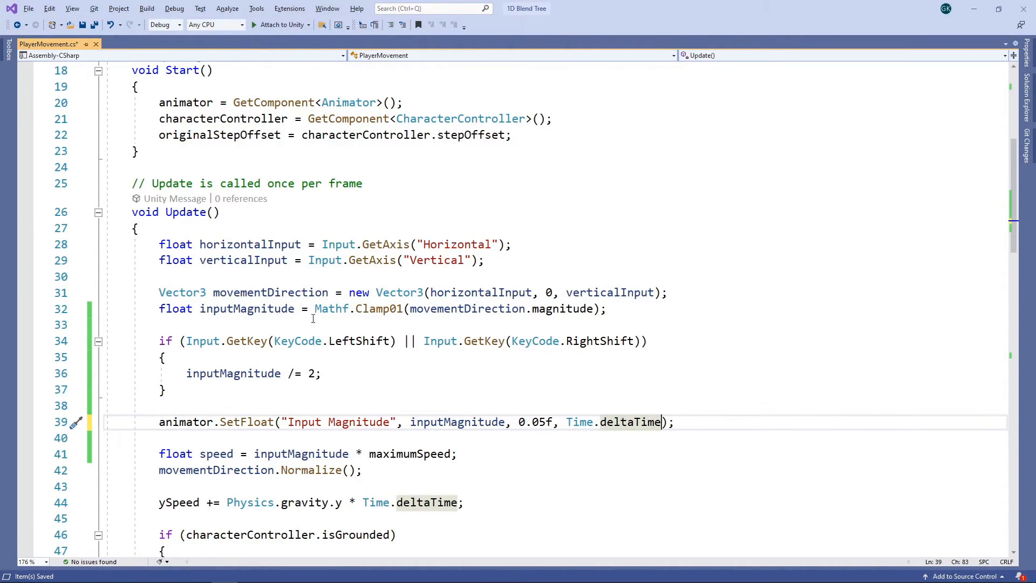
left_click(87, 27)
Step: Switch to Unity, run the game and move the character in different directions to check the damped transitions between idle, walking and running
key("alt+Tab")
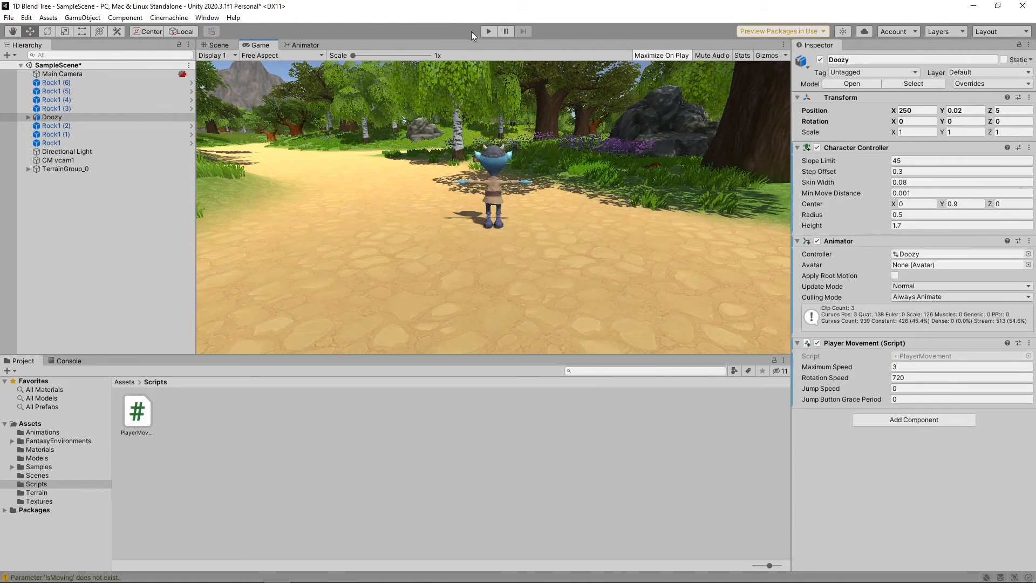
left_click(487, 31)
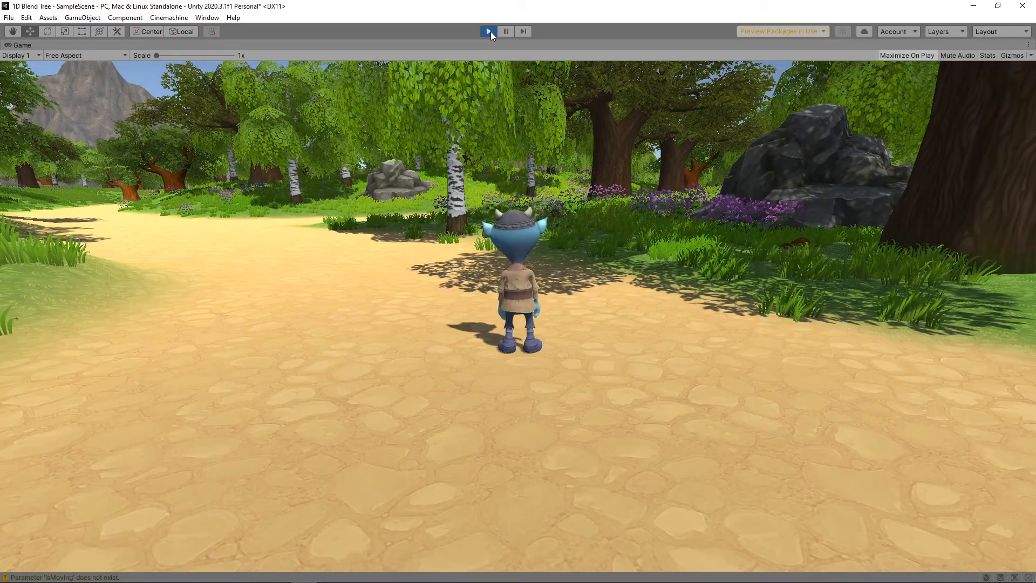
key("a")
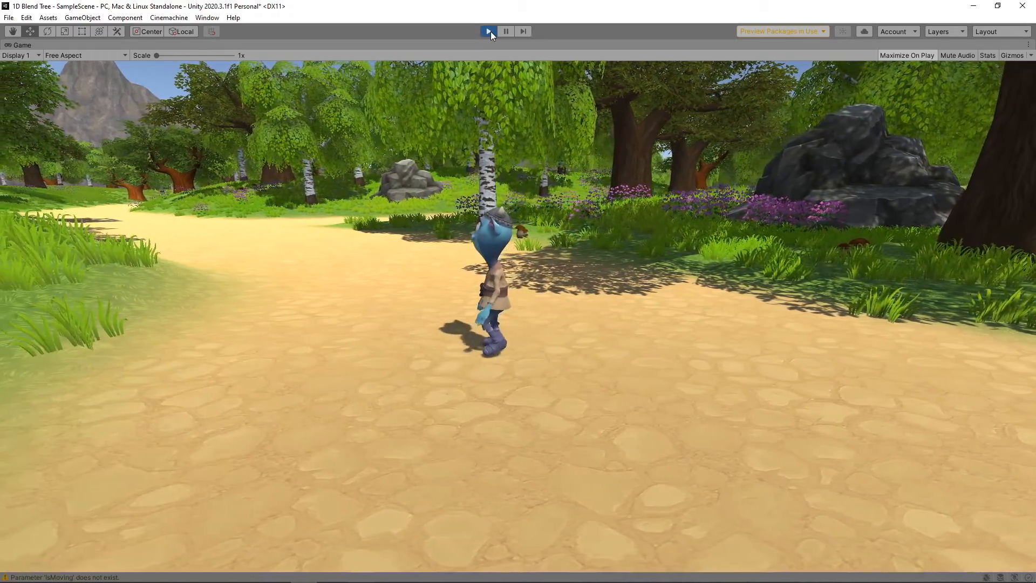
key("w")
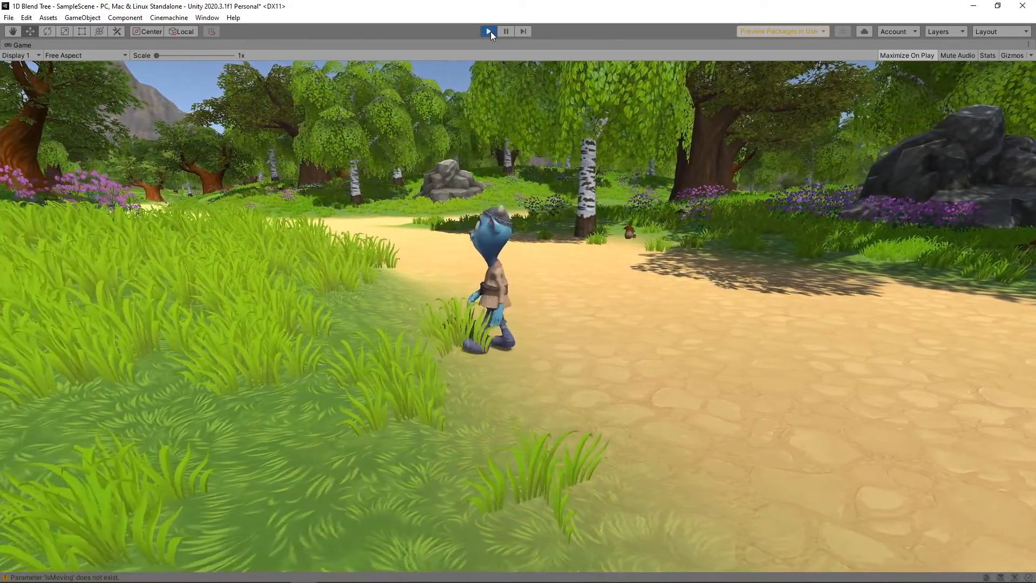
key("a")
key("d")
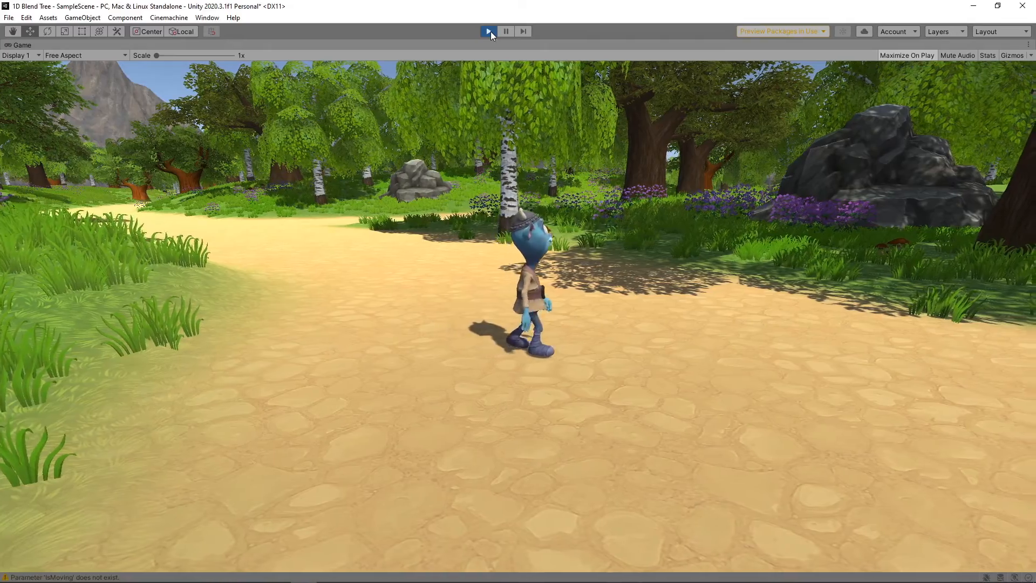
key("d")
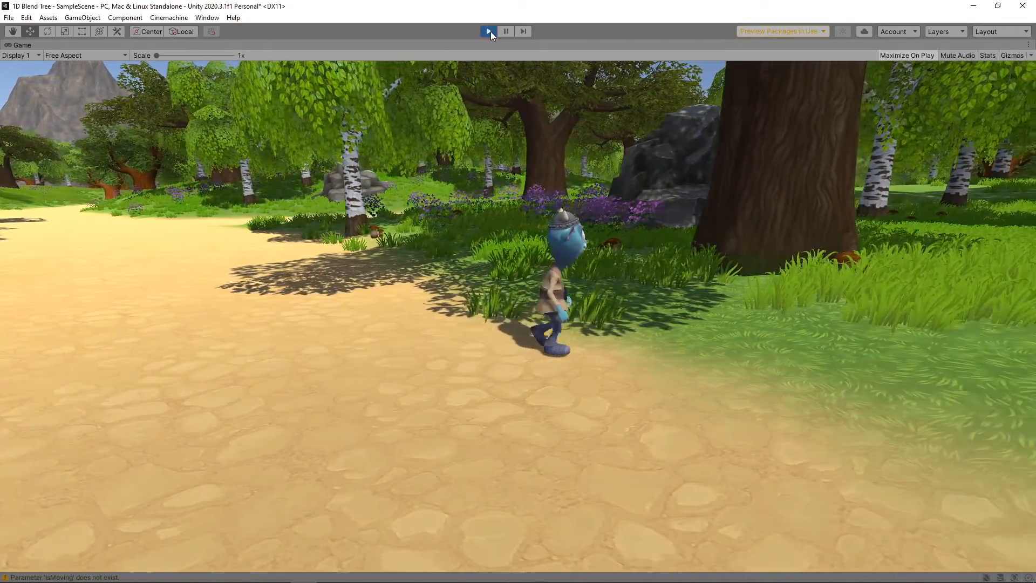
key("a")
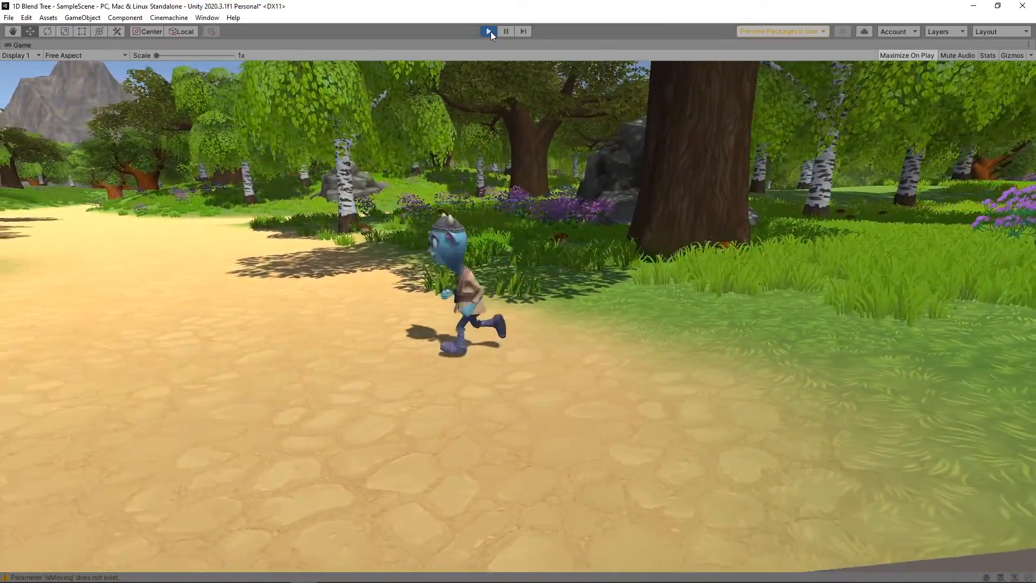
key("a")
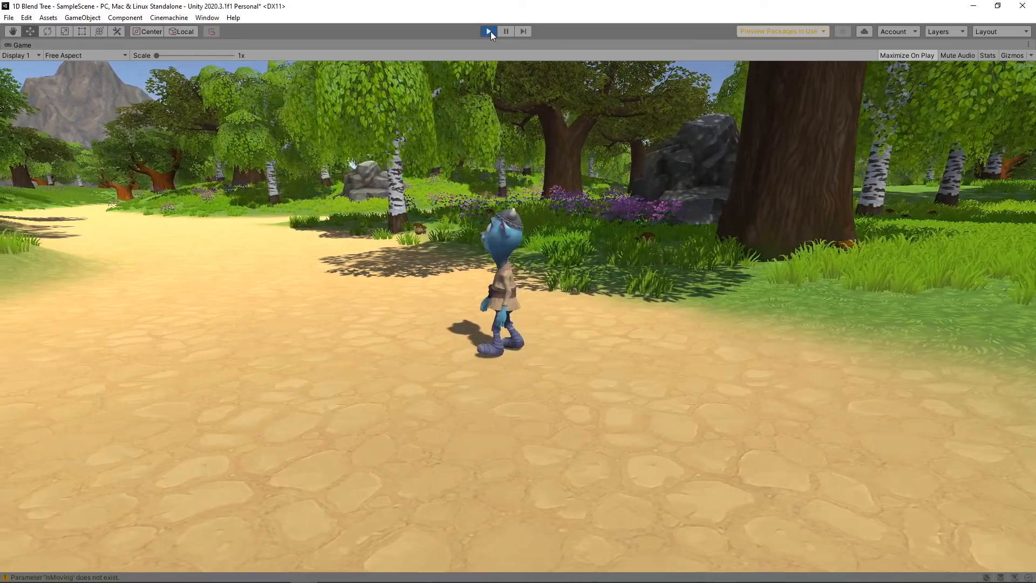